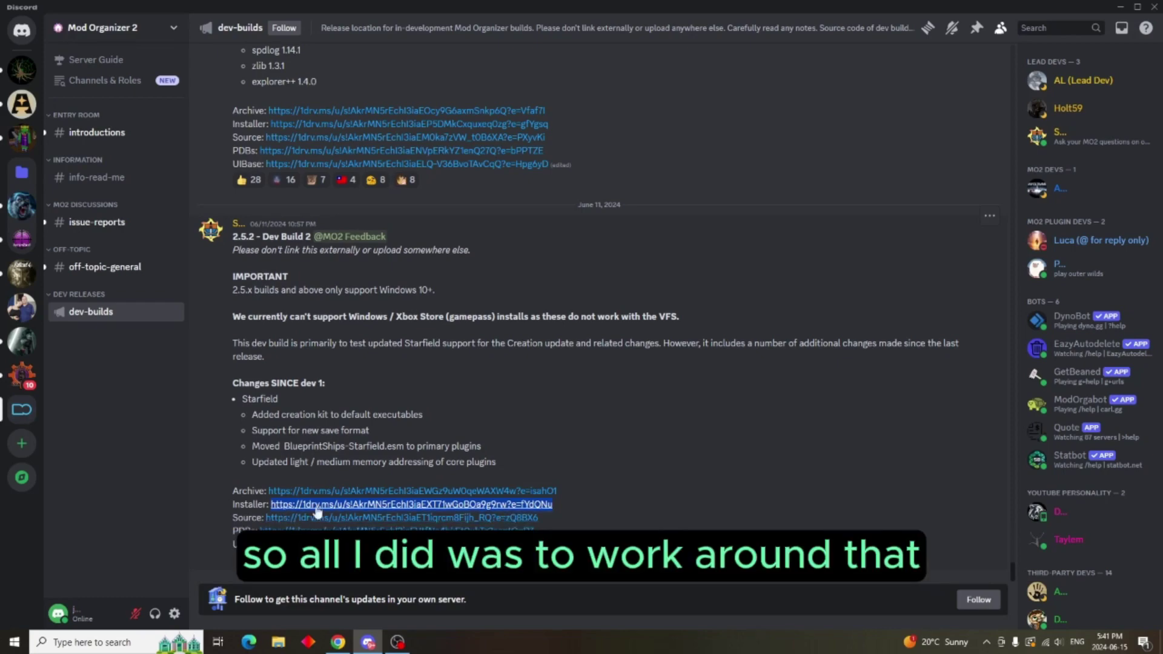
- Copy the installer link of the 2.5.2 Dev Build 2 post and open it in a new Chrome tab
right_click(454, 508)
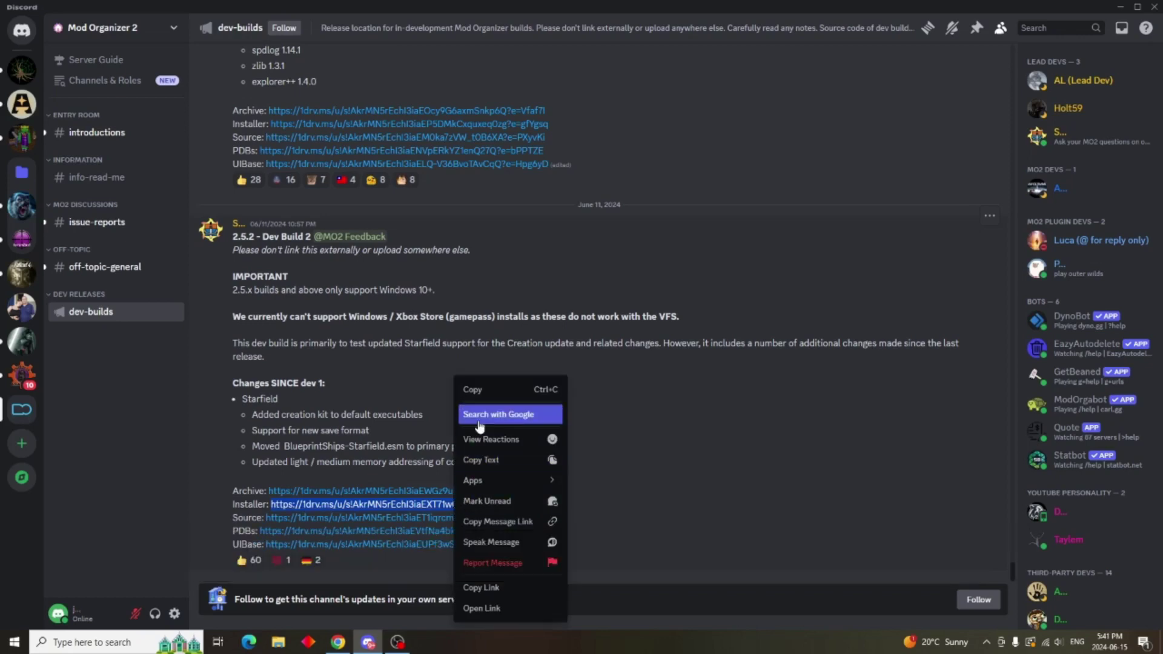
left_click(471, 390)
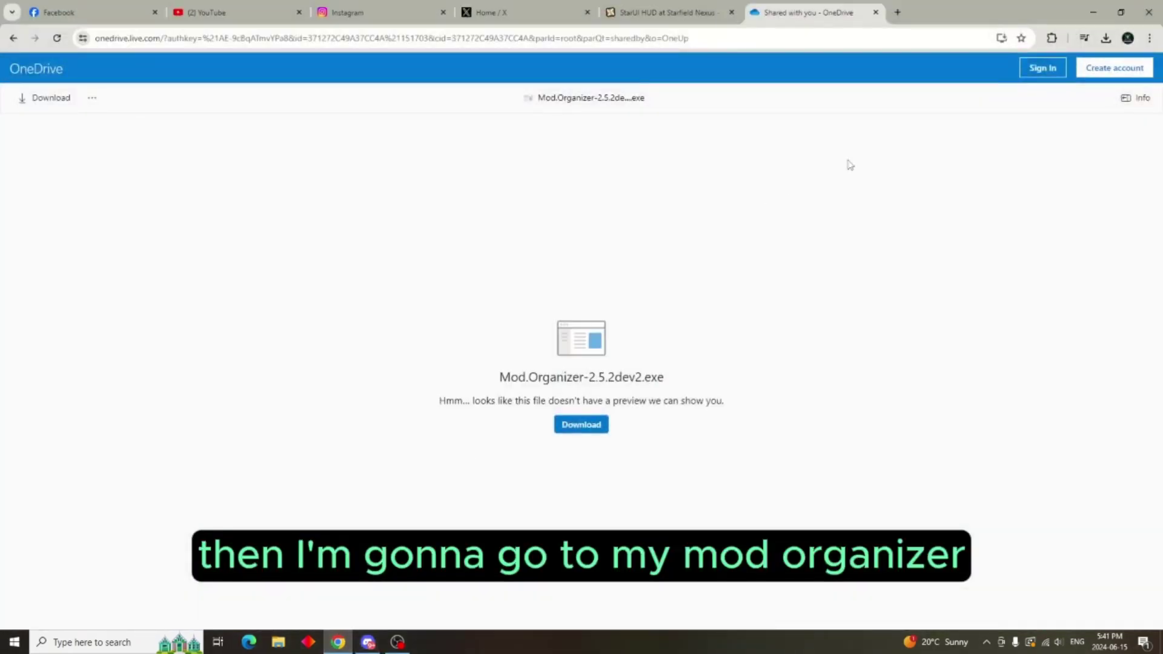
left_click(875, 12)
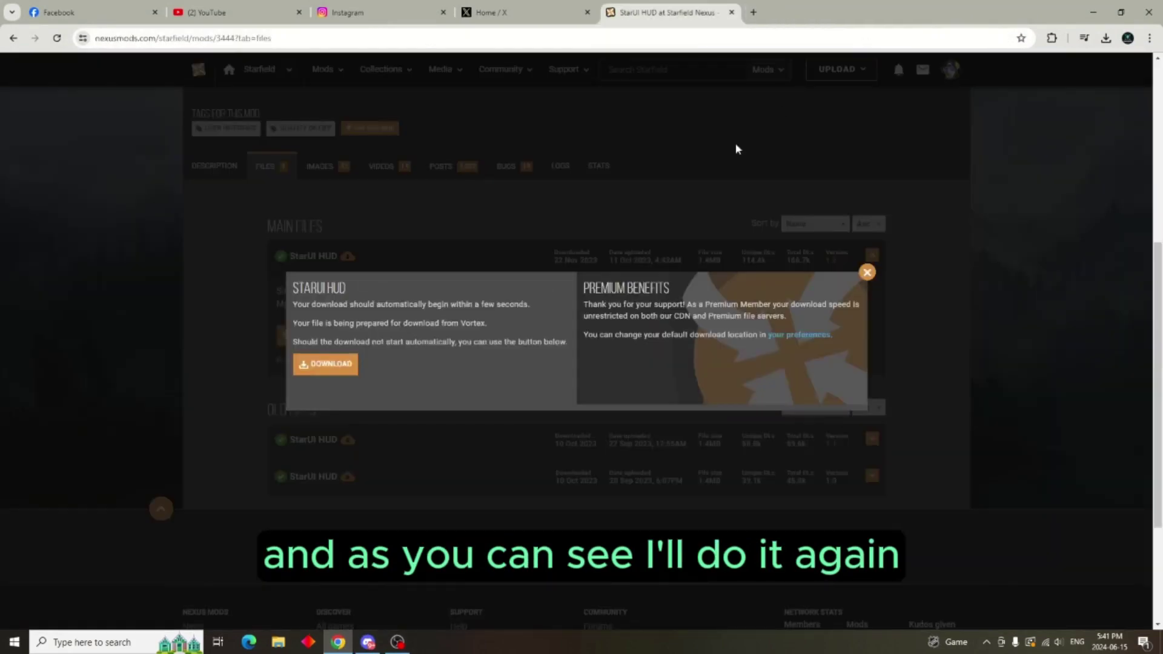
left_click(753, 12)
right_click(709, 38)
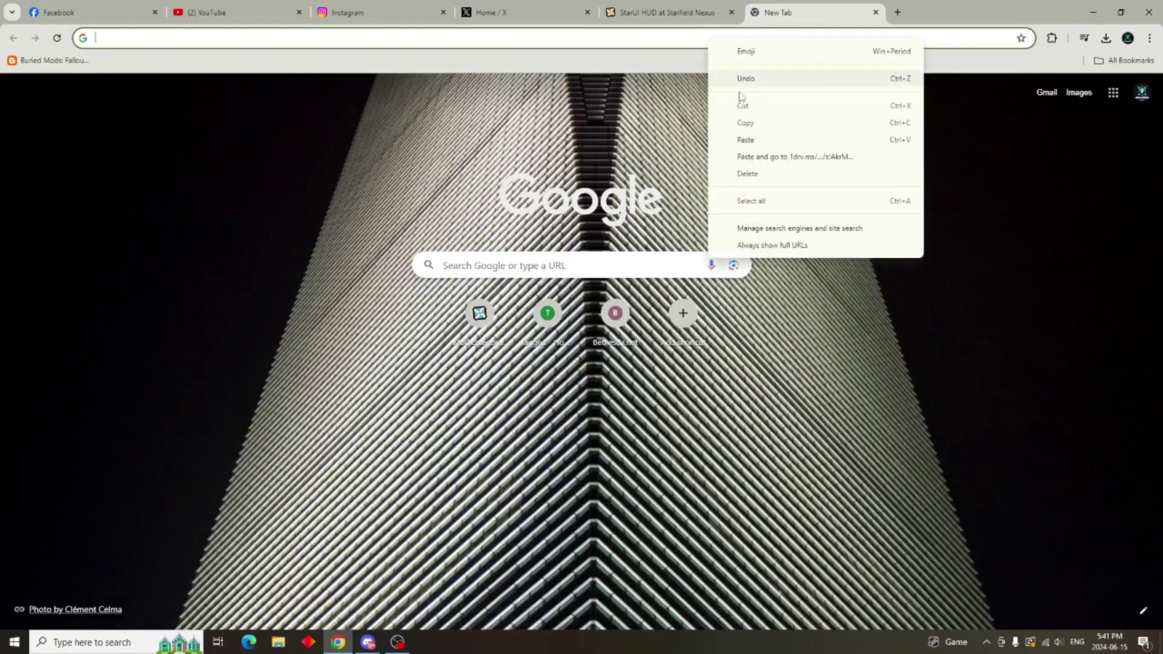
left_click(749, 137)
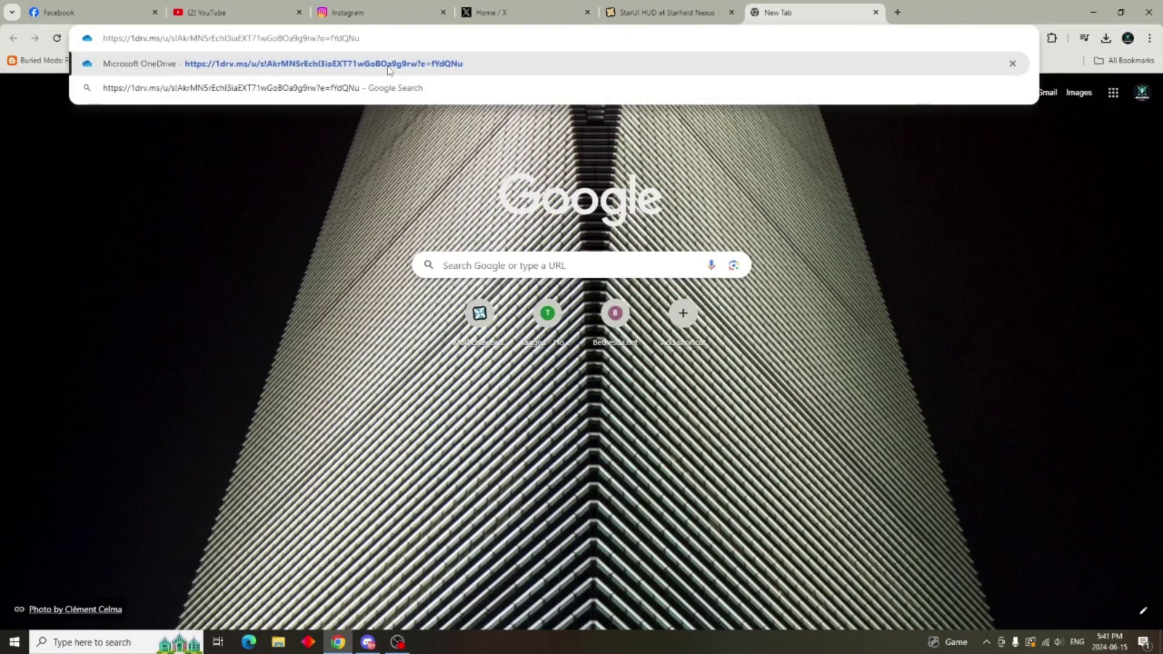
left_click(388, 70)
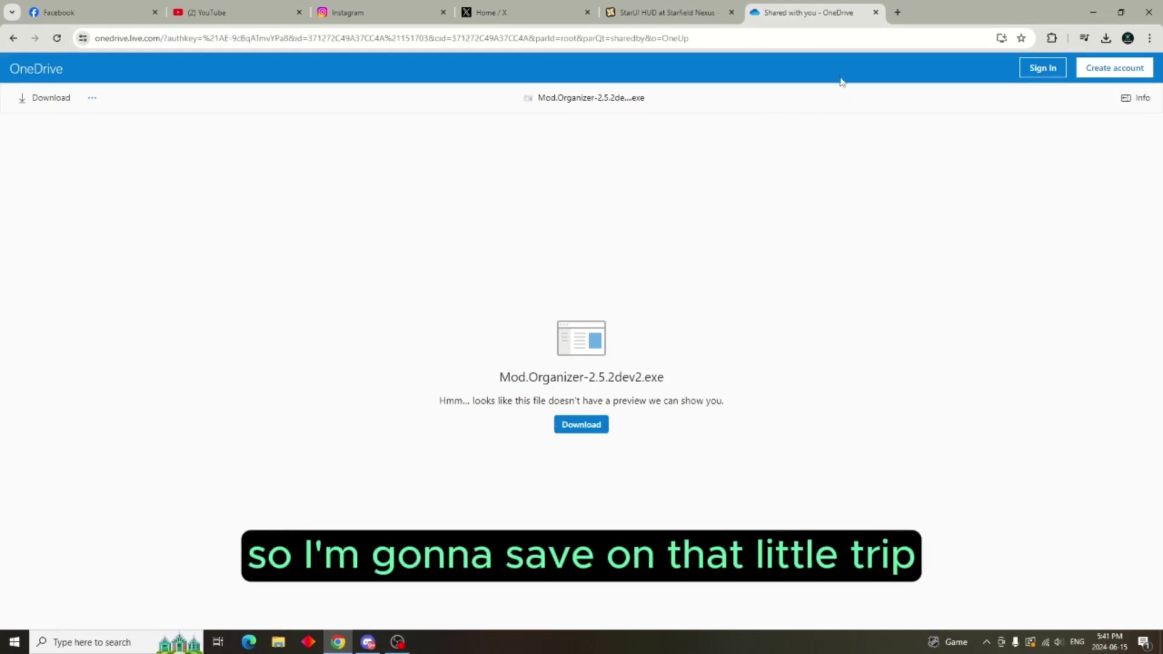
- Switch to File Explorer and create a folder named Modding on the DATA (D:) drive
left_click(1093, 12)
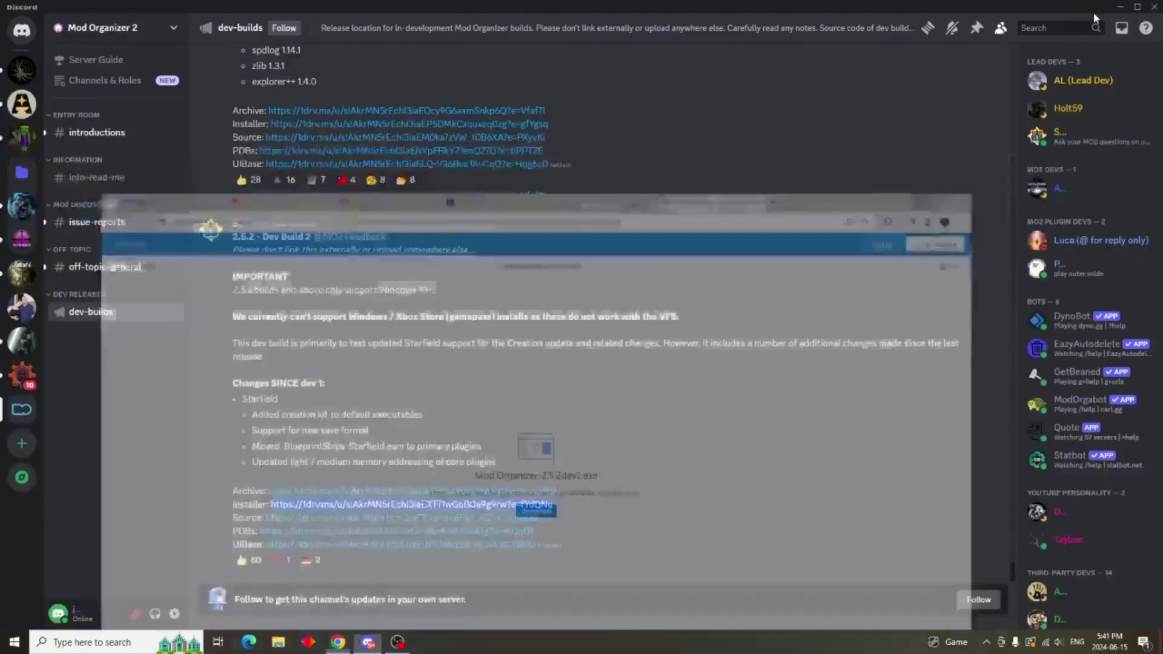
left_click(278, 645)
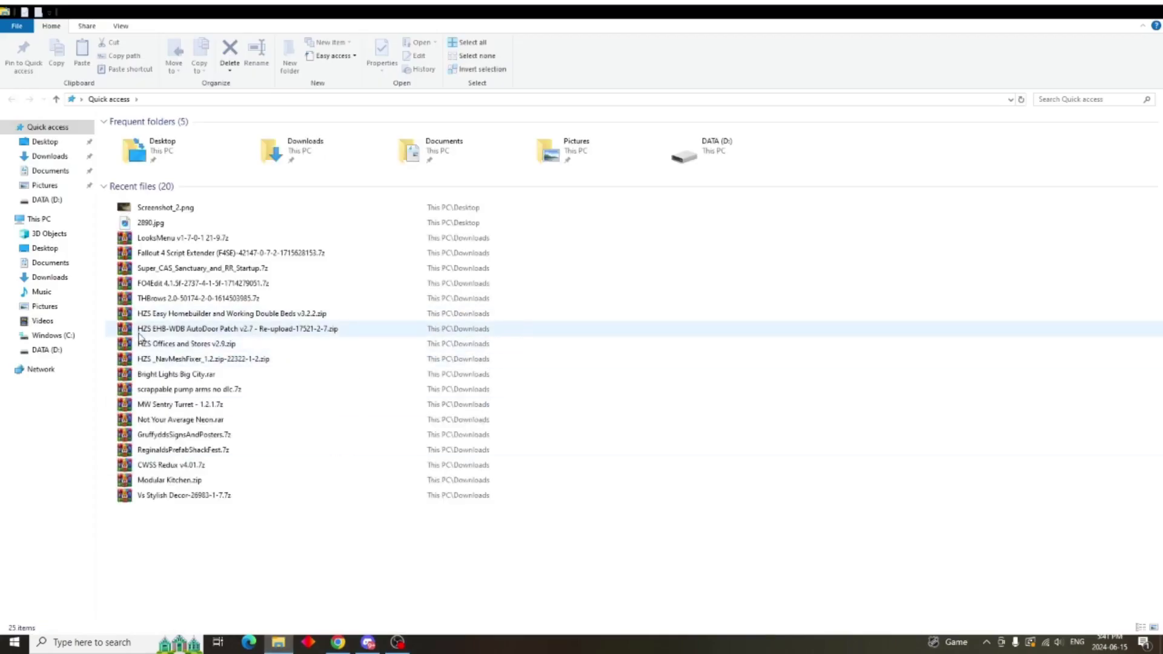
left_click(40, 351)
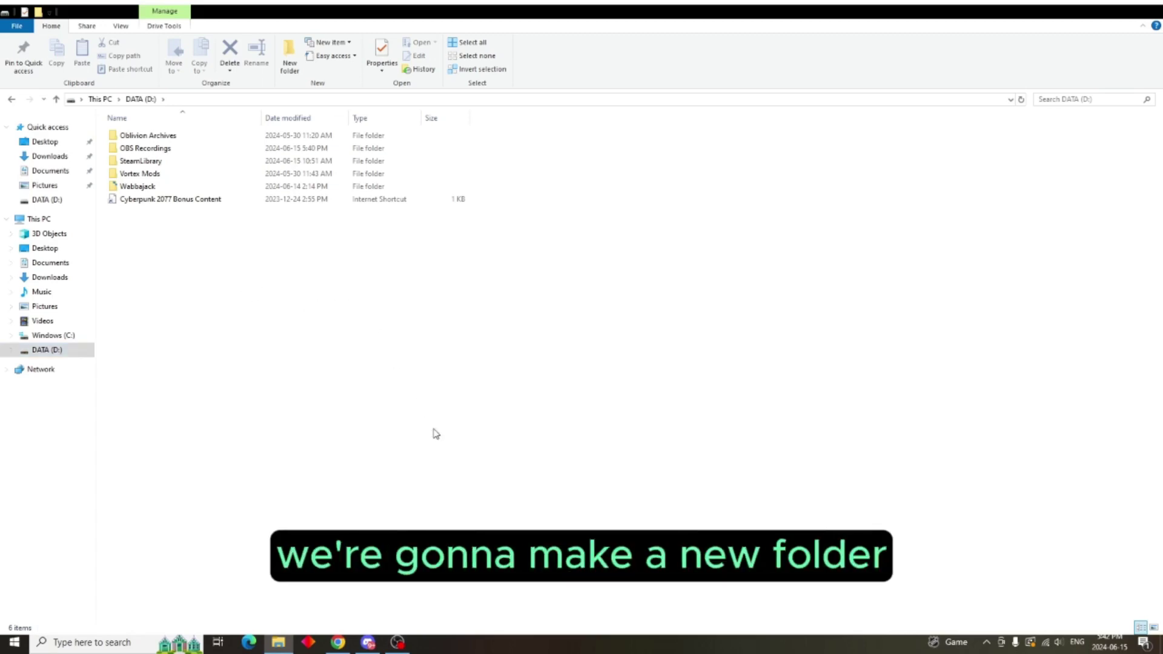
key("ctrl+shift+n")
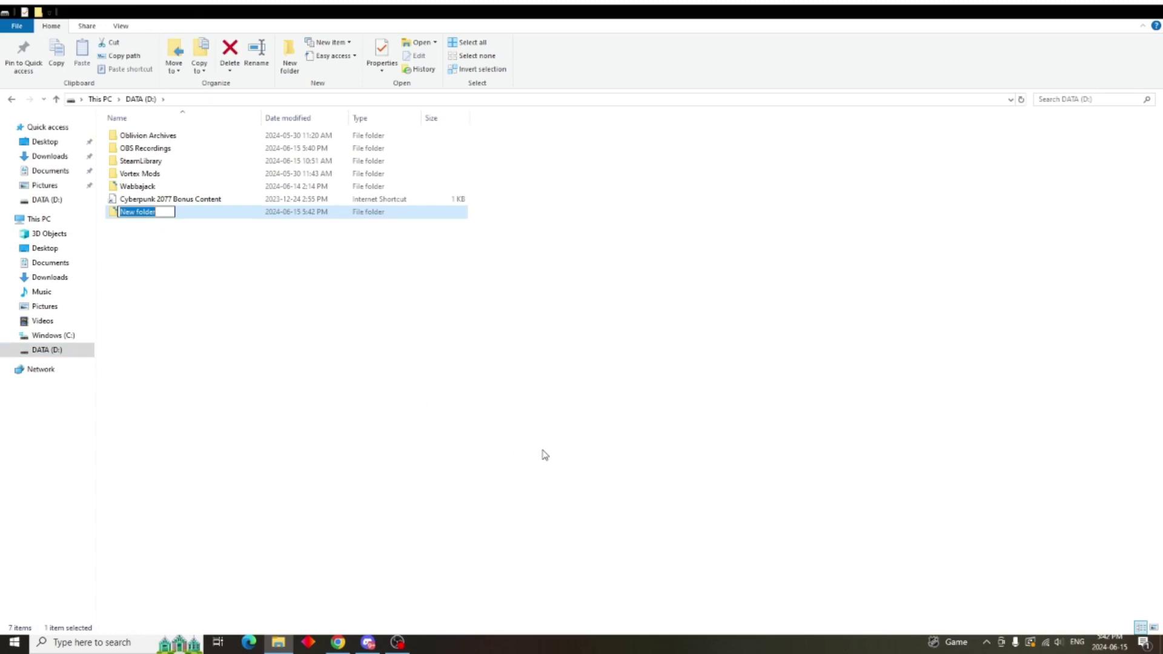
type("M")
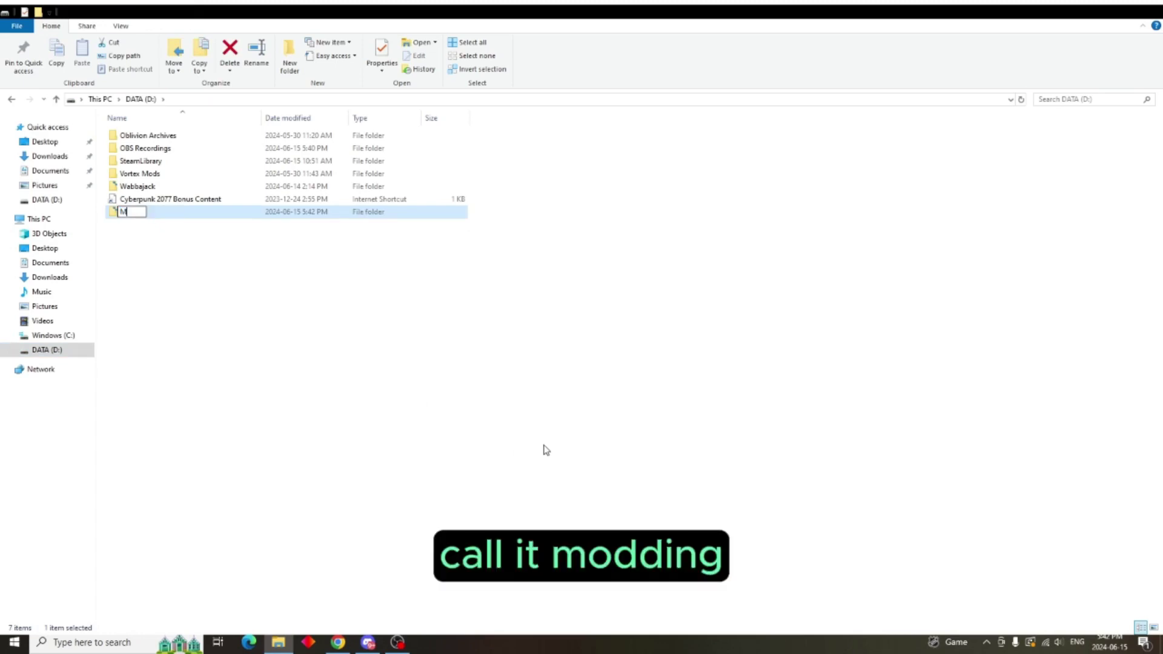
type("odding")
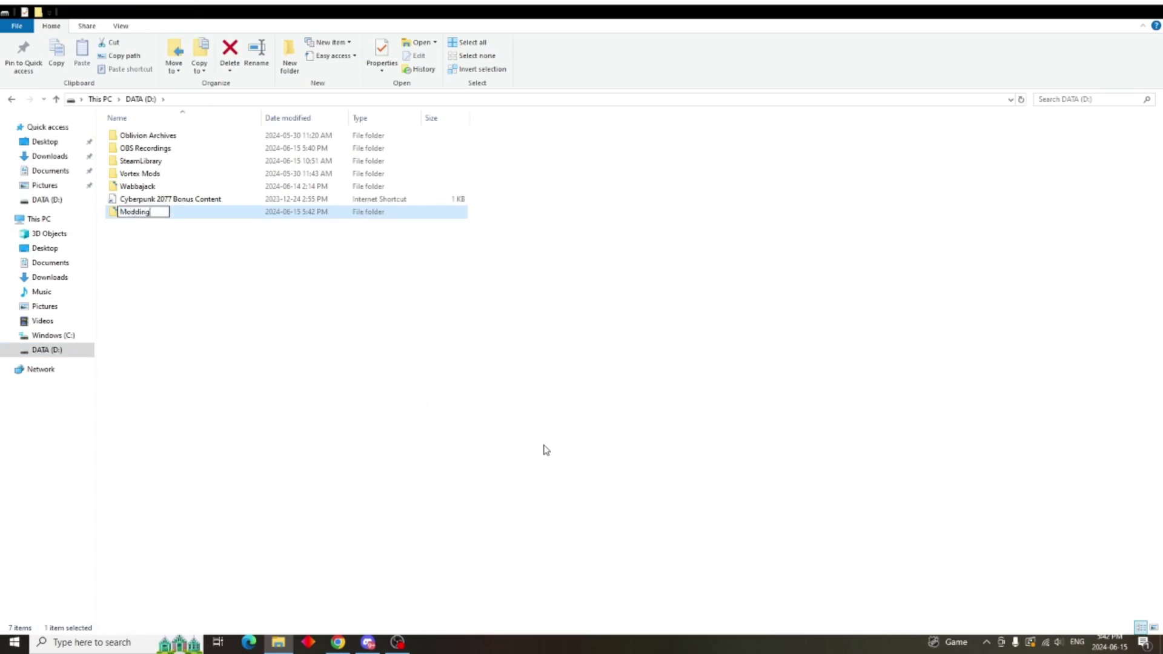
key("Return")
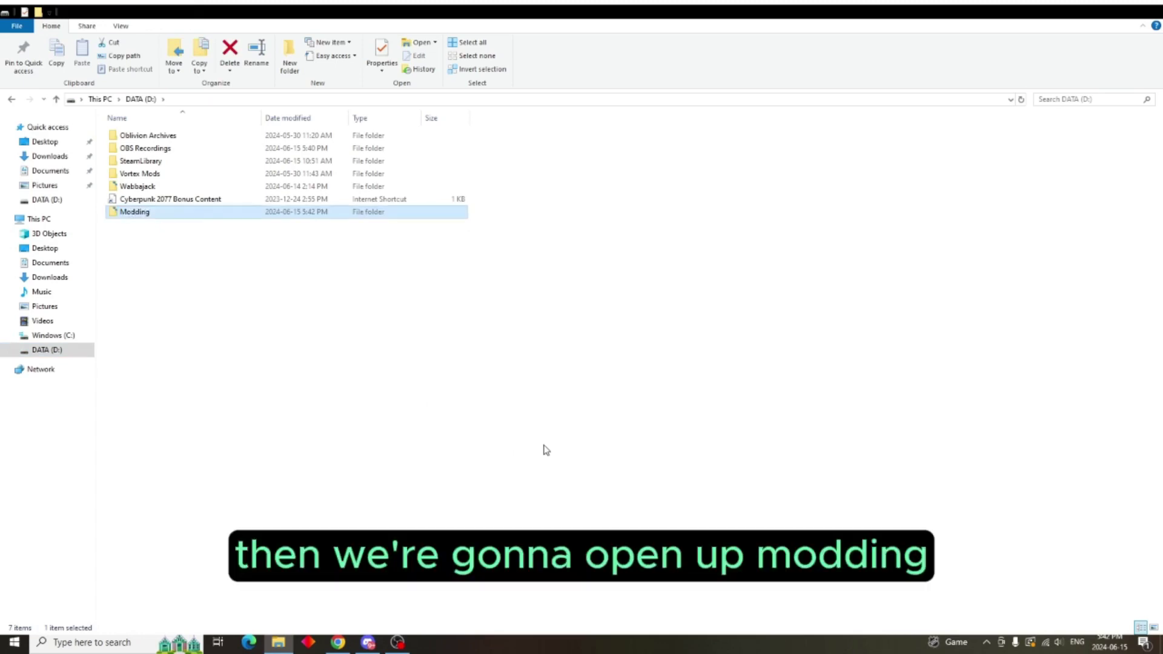
- Open the Modding folder and create a subfolder named MO2 in it
double_click(134, 212)
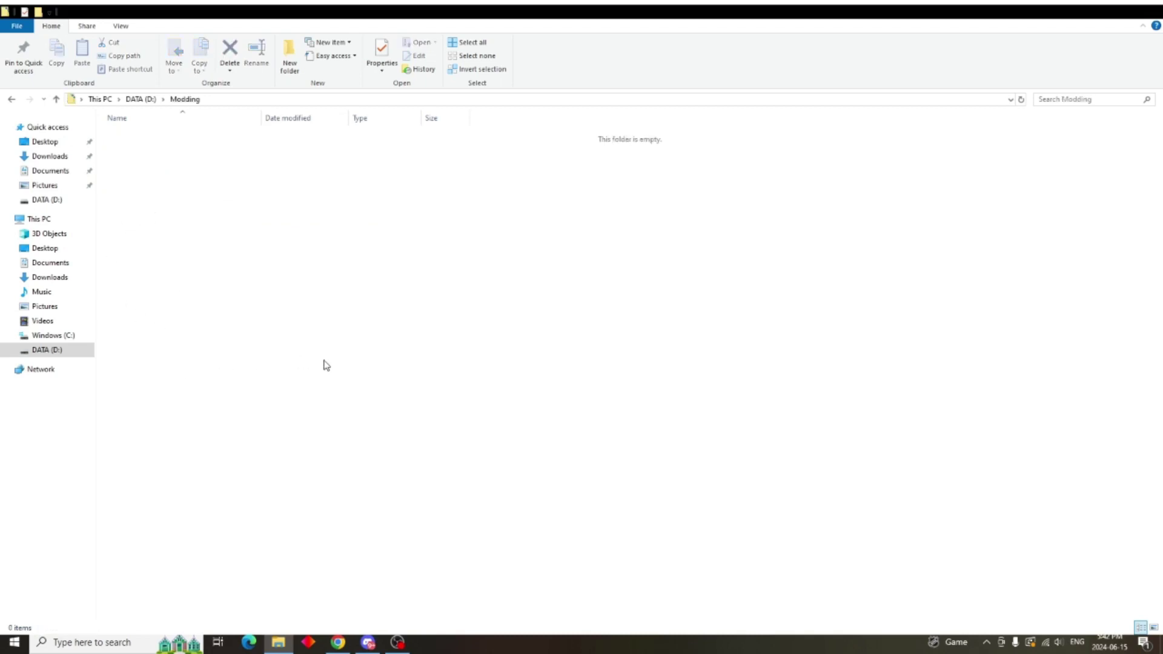
key("ctrl+shift+n")
type("M")
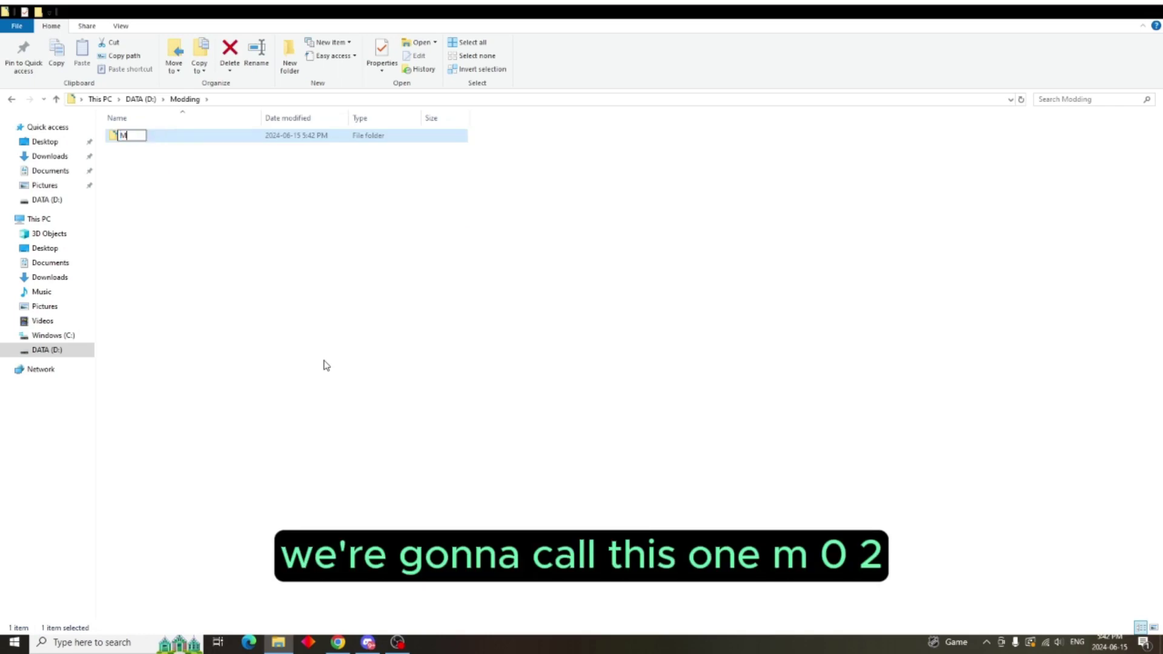
type("02")
key("Return")
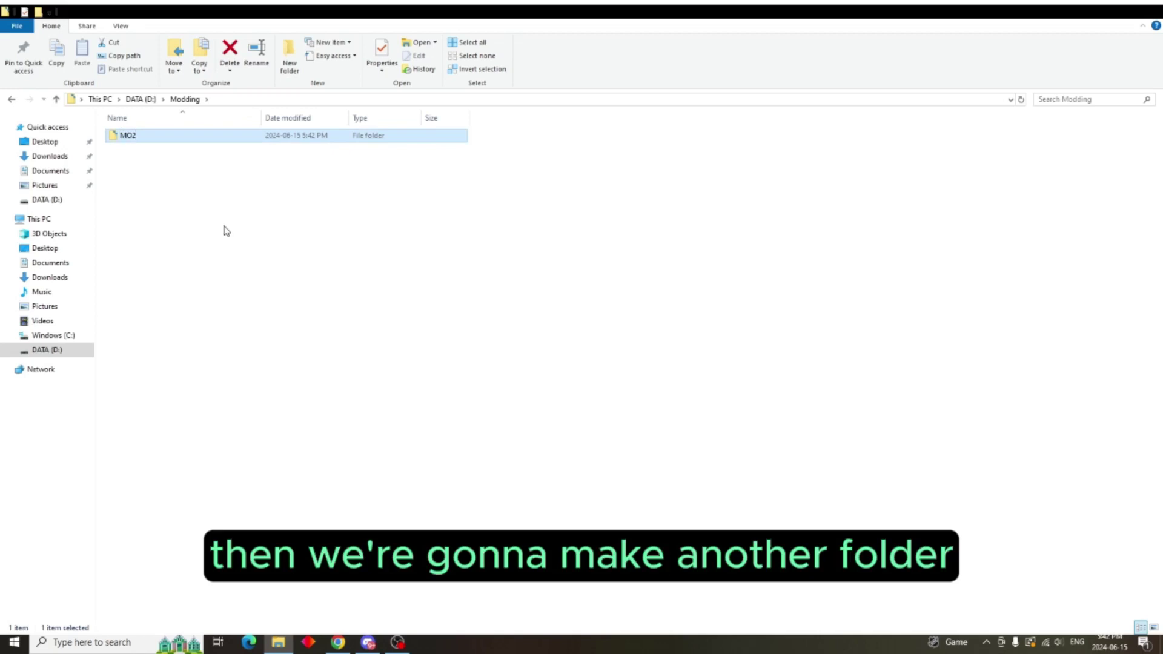
- Create a second subfolder named MO2-Starfield inside the Modding folder
left_click(197, 220)
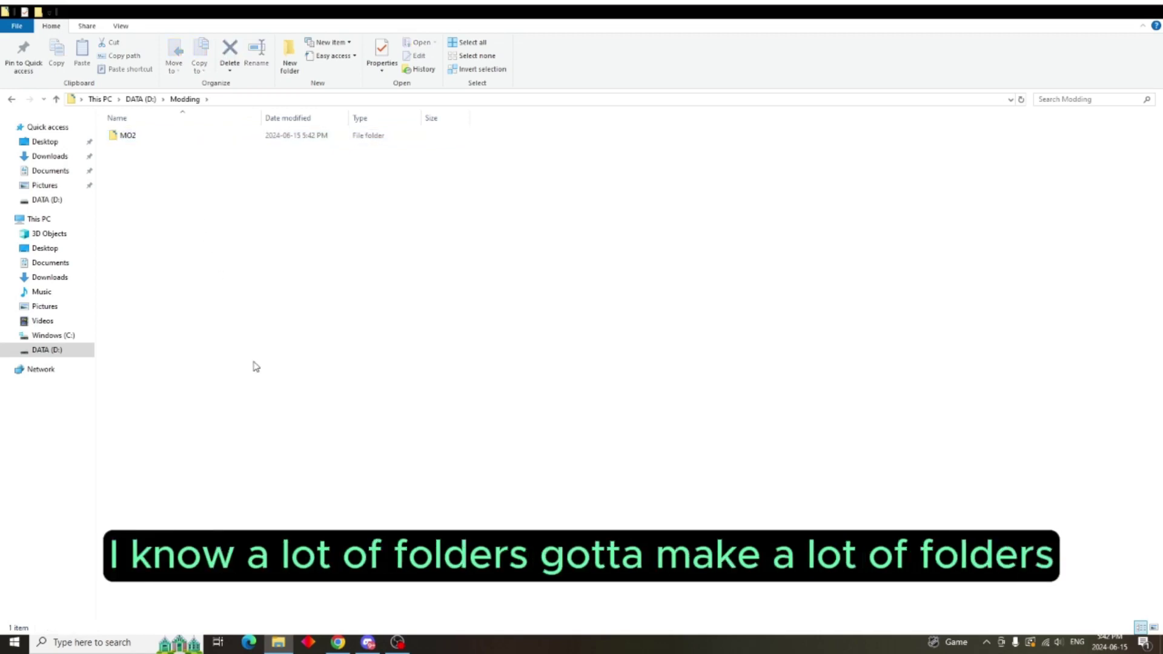
key("ctrl+shift+n")
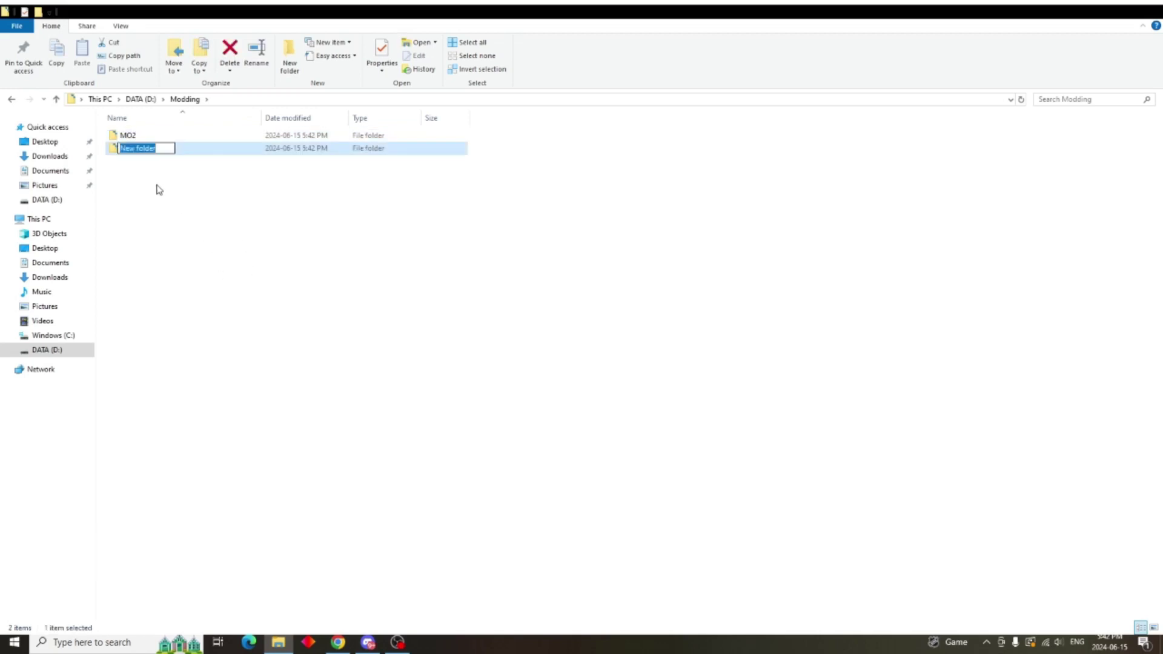
type("M")
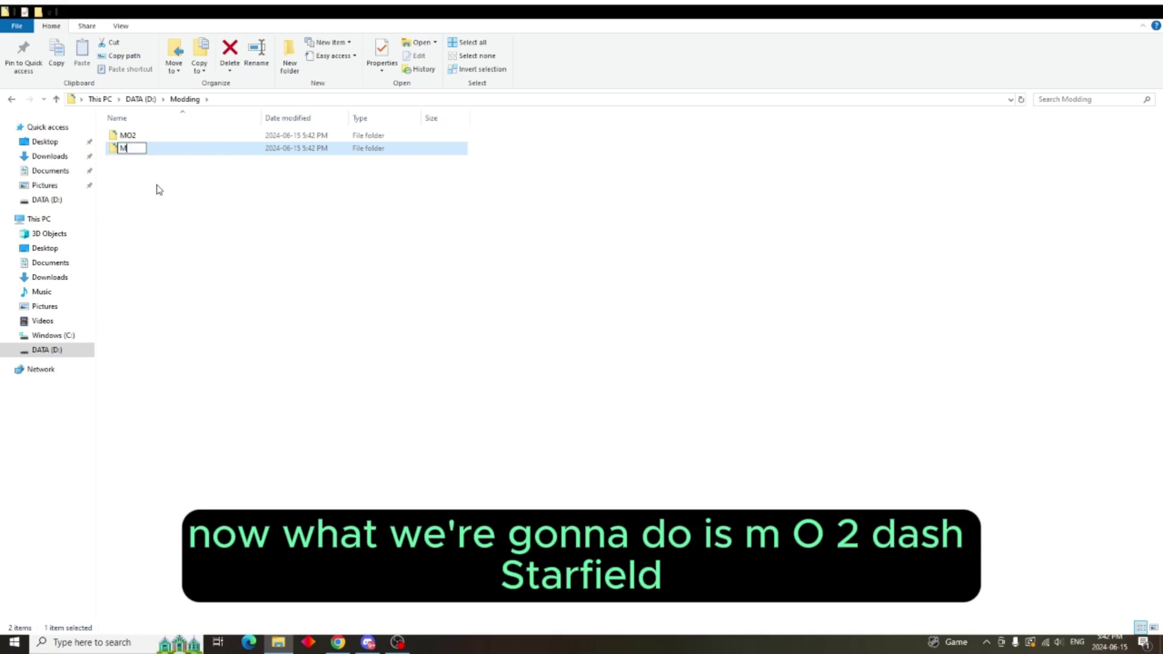
type("O2-Starfie")
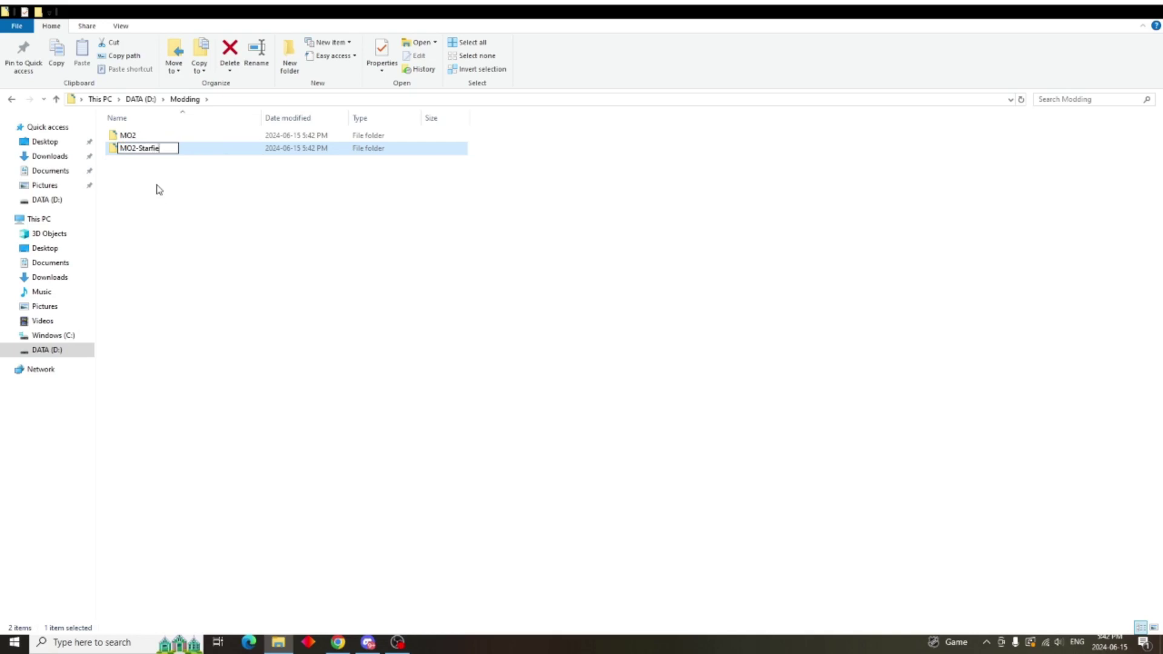
type("ld")
key("Return")
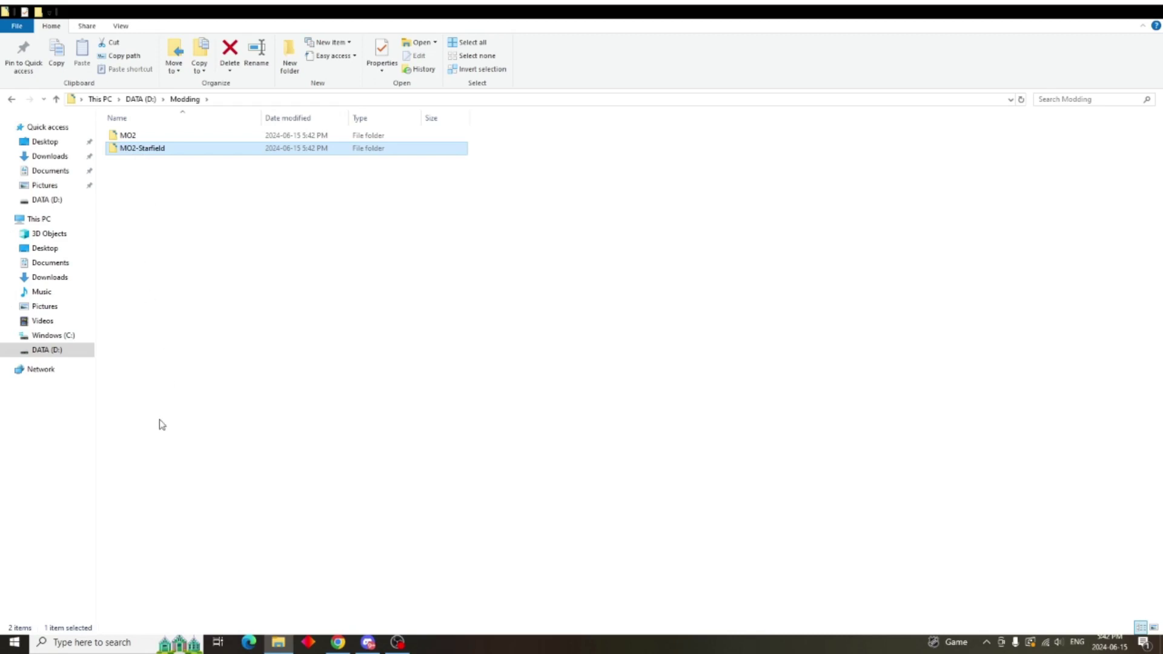
- Open the MO2 folder and move the downloaded Mod.Organizer-2.5.2dev2.exe into it
double_click(131, 136)
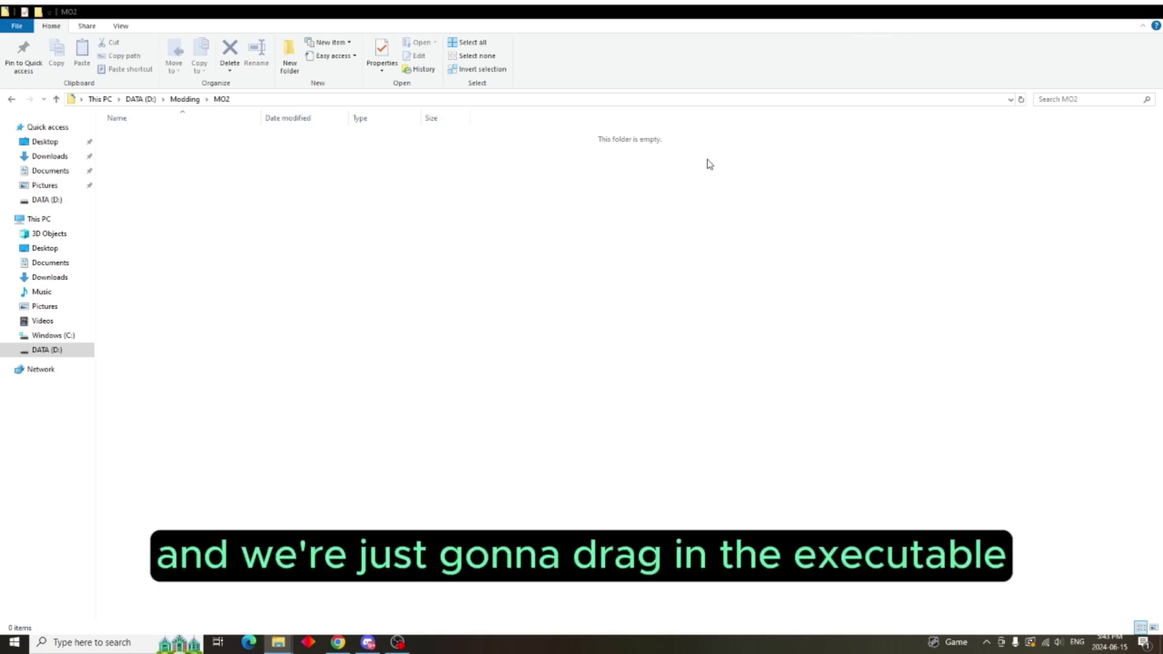
left_click_drag(767, 153, 204, 217)
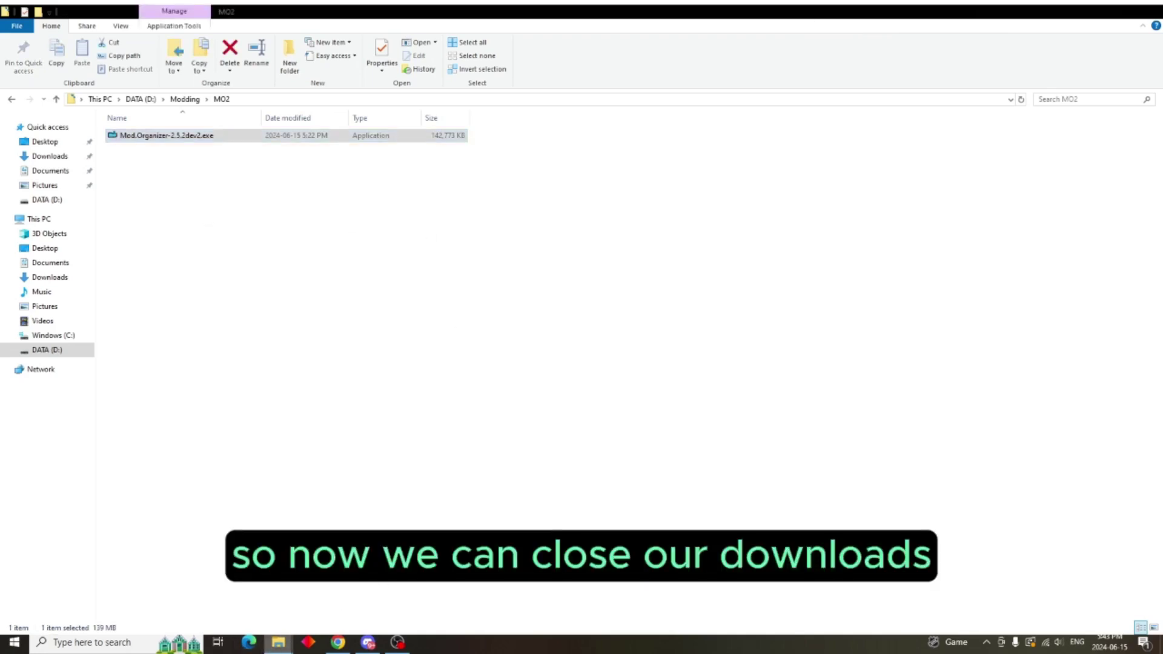
- Run Mod.Organizer-2.5.2dev2.exe from the MO2 folder and accept the license agreement in its setup
left_click(172, 136)
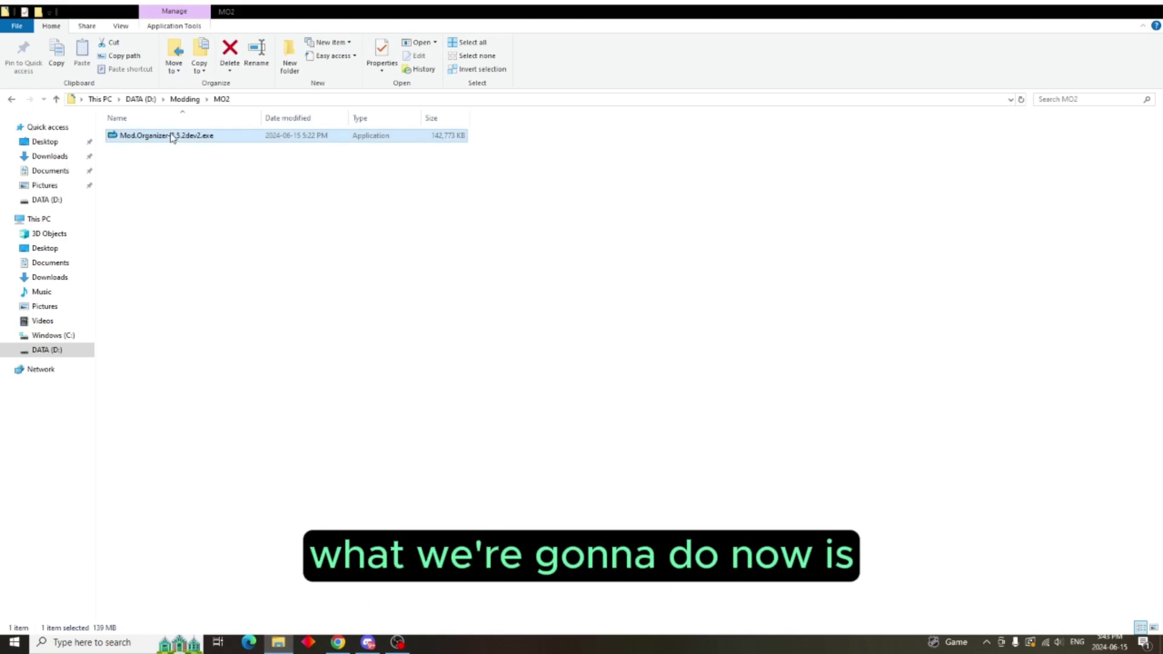
double_click(172, 137)
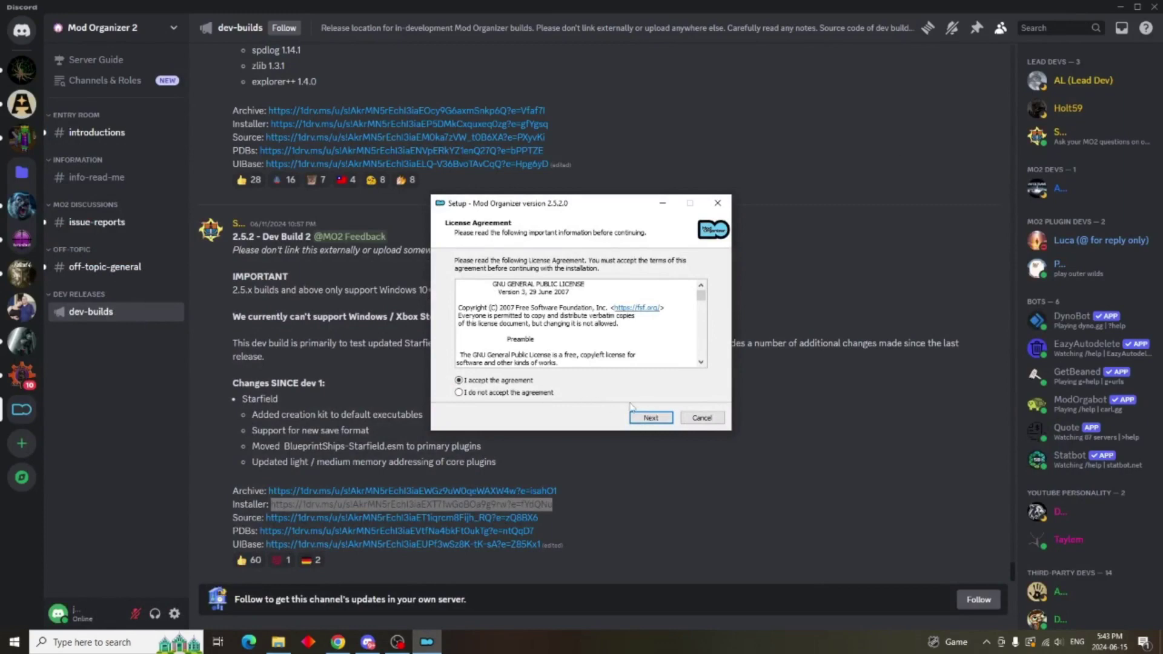
left_click(649, 417)
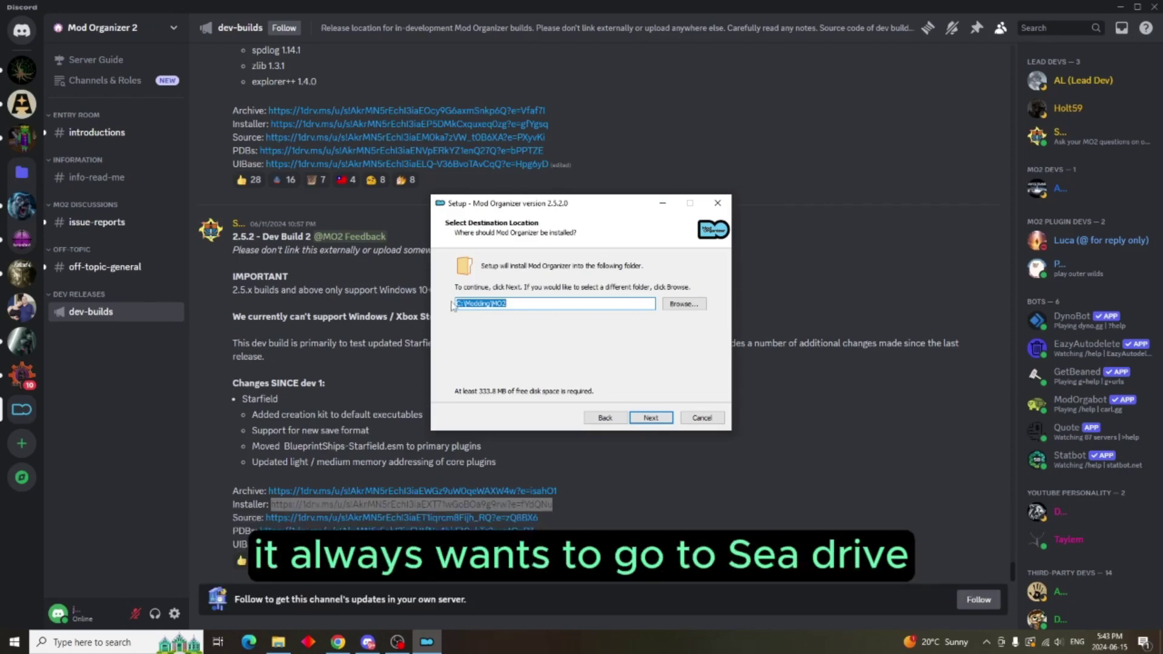
- Set the installation destination to D:\Modding\MO2 and keep the Recommended Install components
left_click(681, 305)
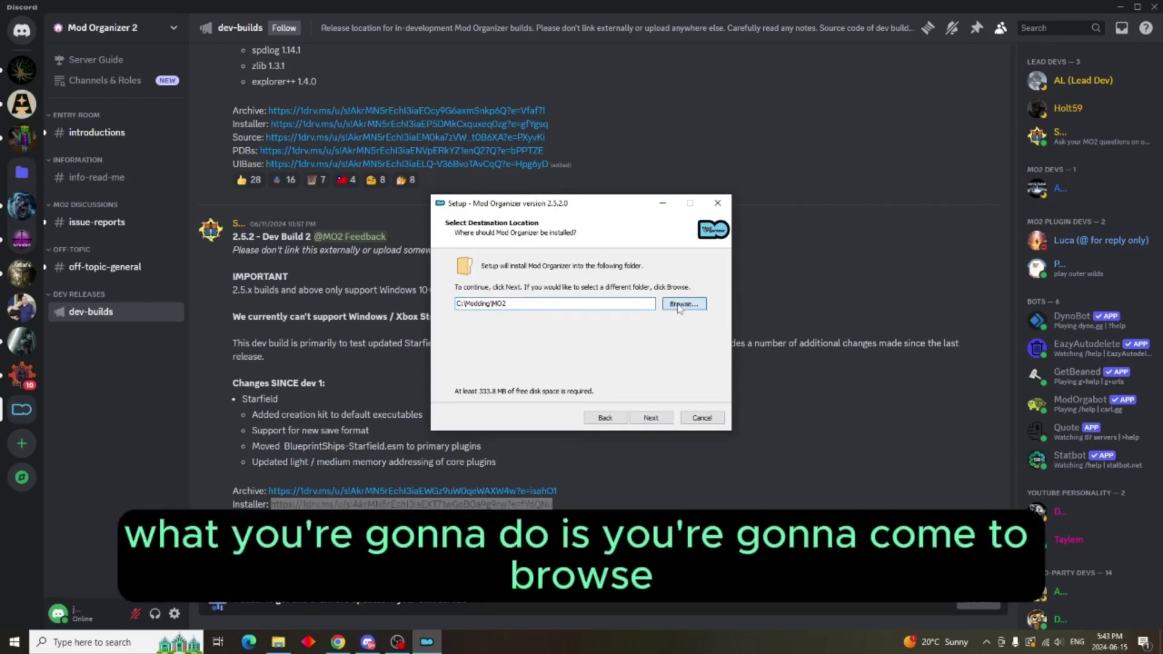
scroll(585, 334, "down", 1)
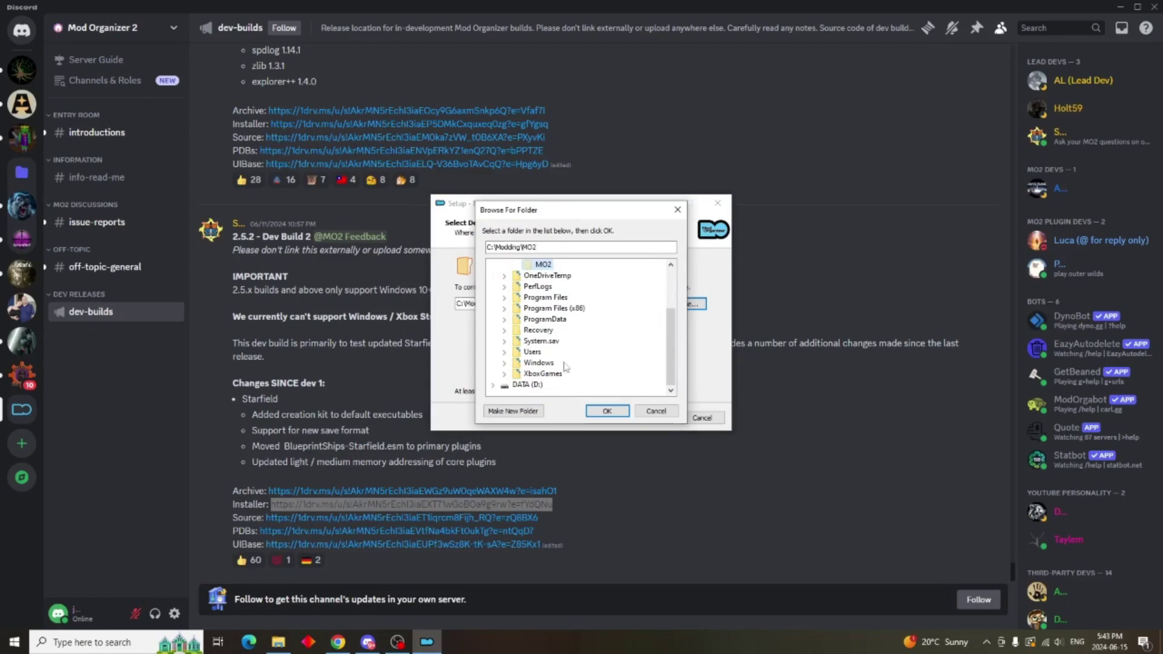
left_click(526, 385)
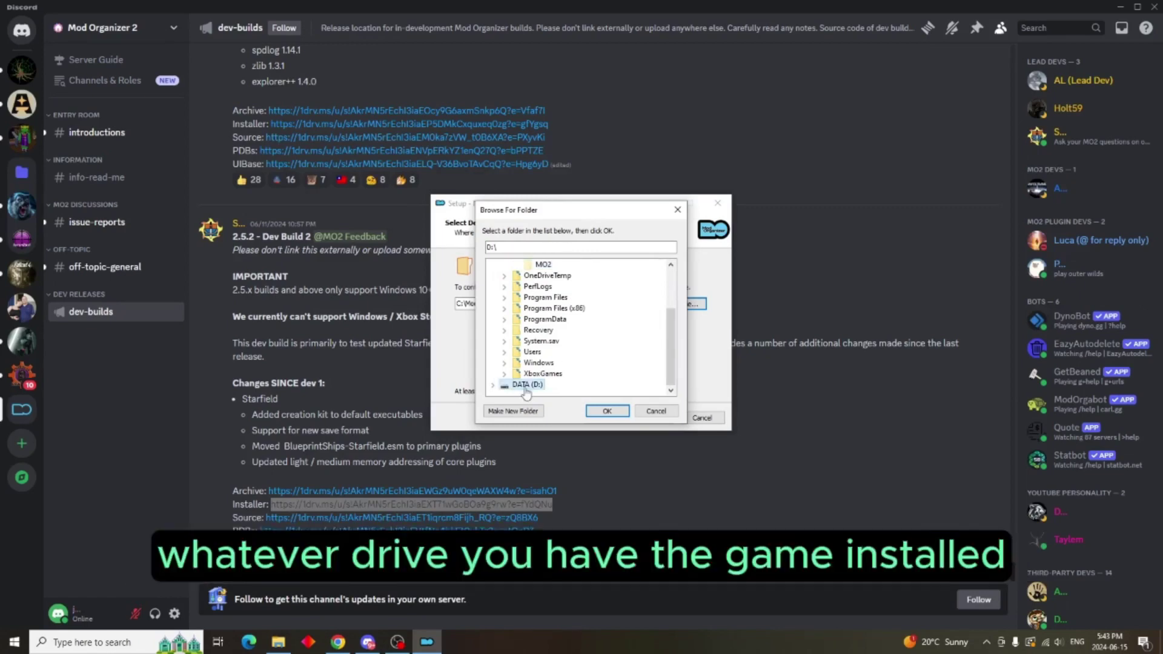
double_click(525, 388)
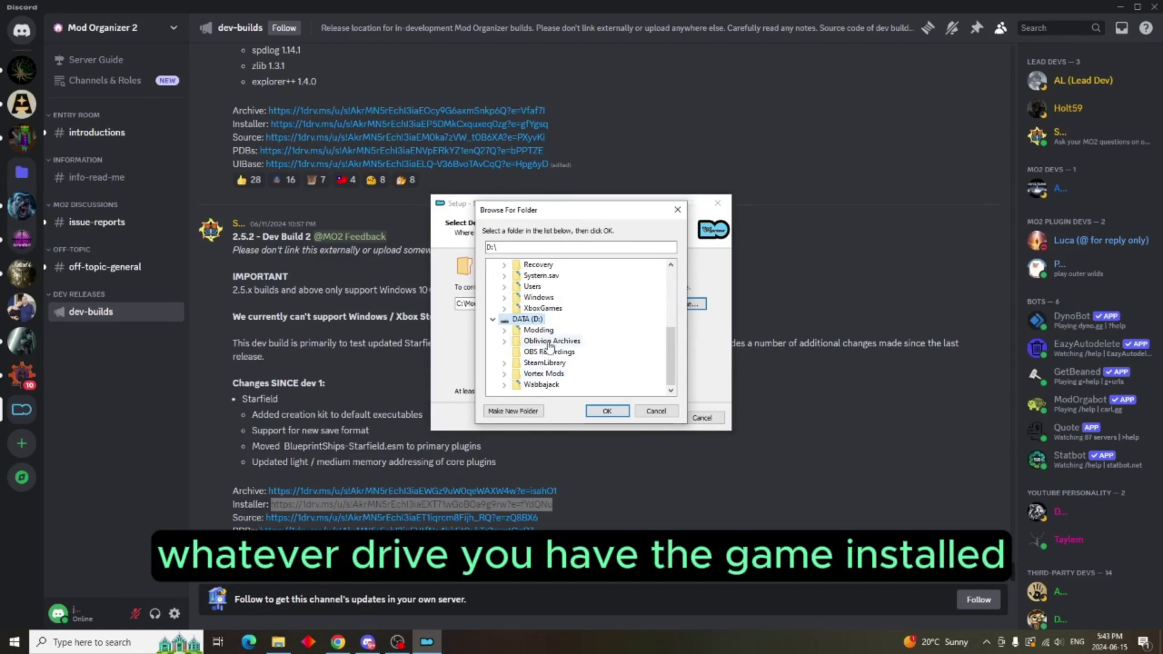
double_click(533, 332)
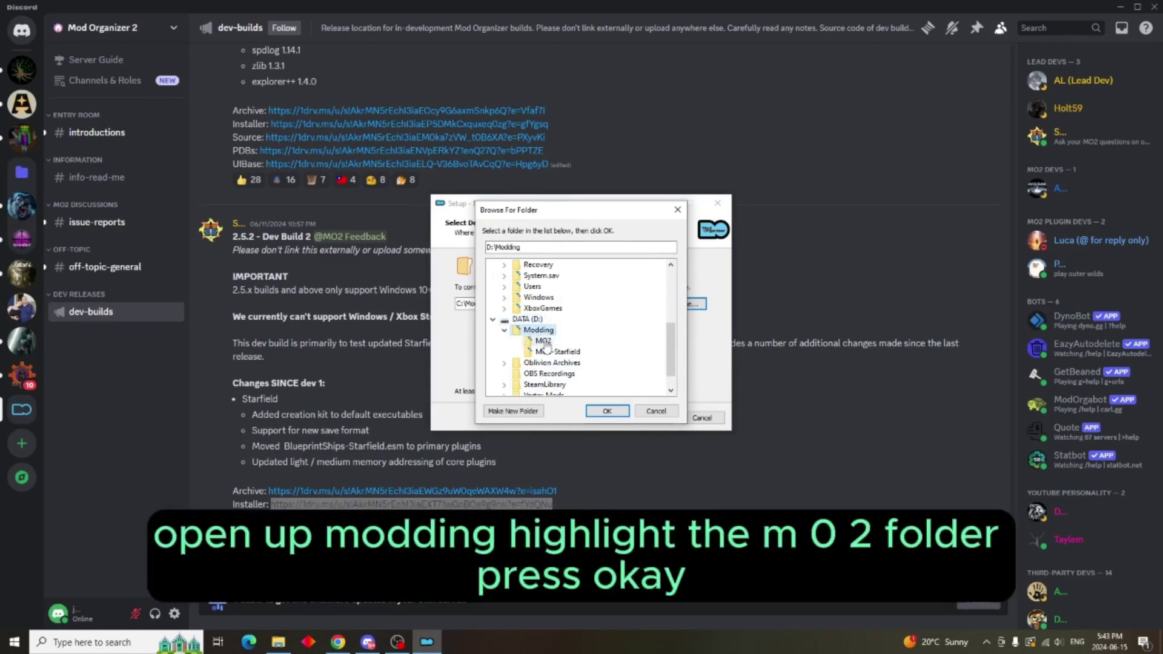
left_click(542, 342)
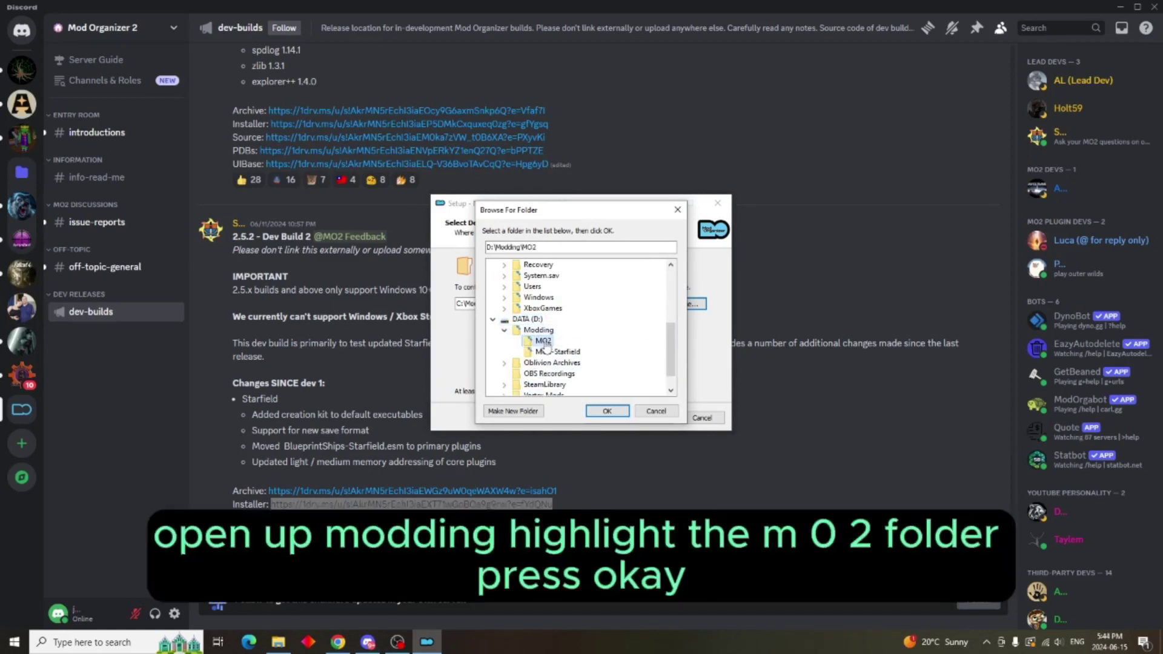
left_click(612, 413)
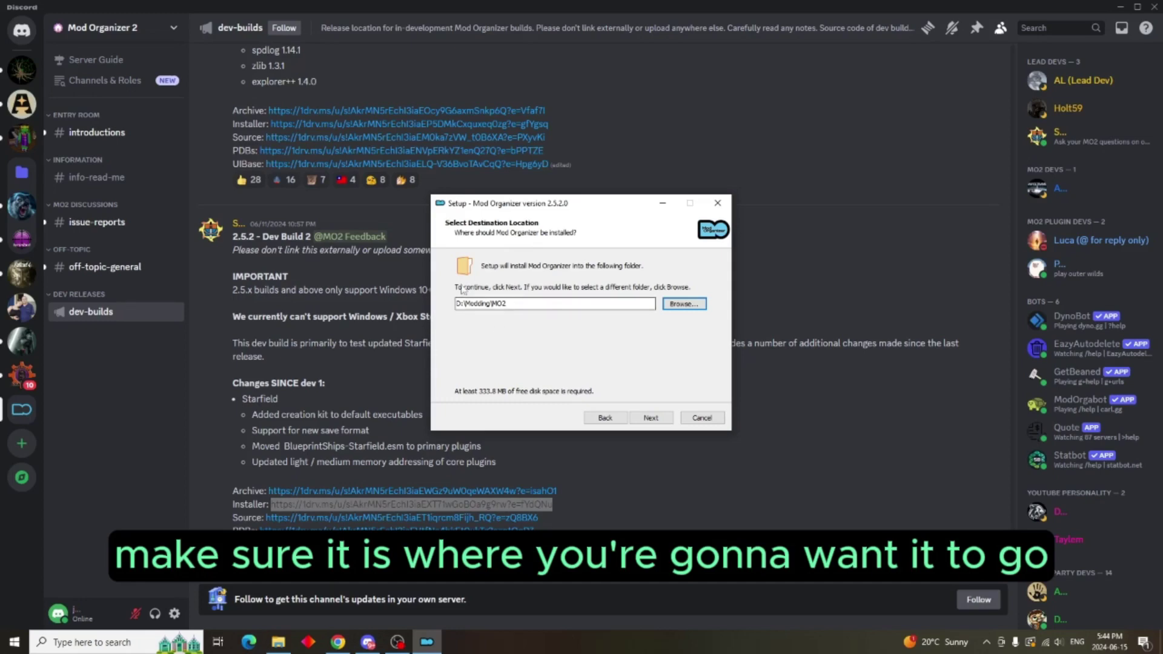
left_click(657, 422)
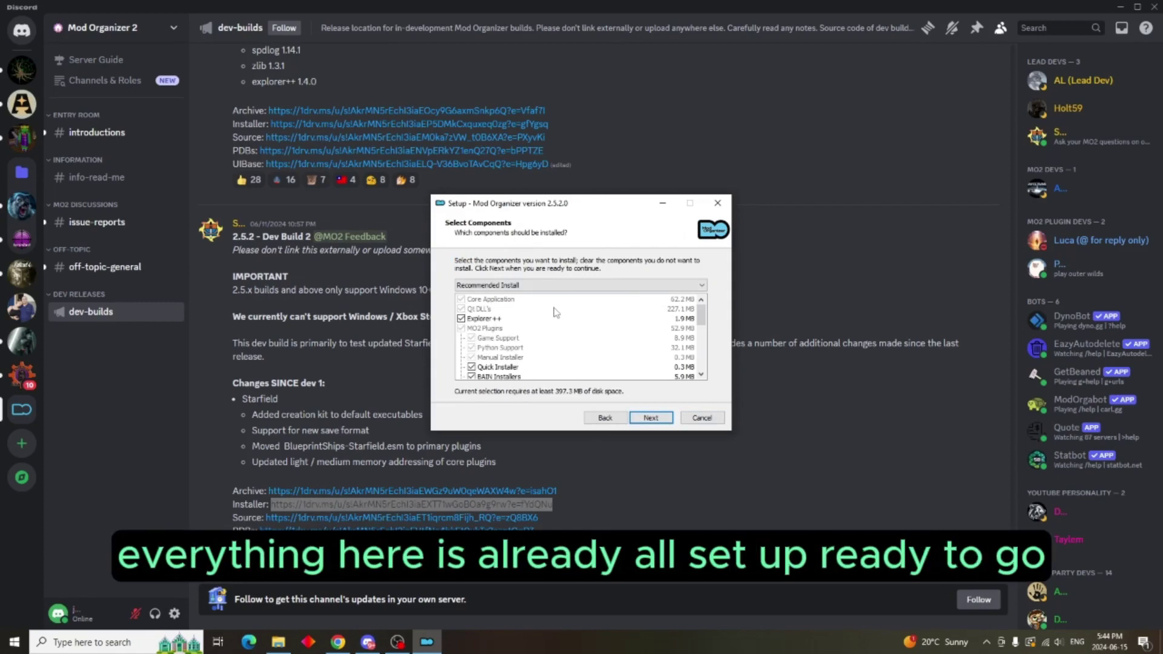
left_click(660, 421)
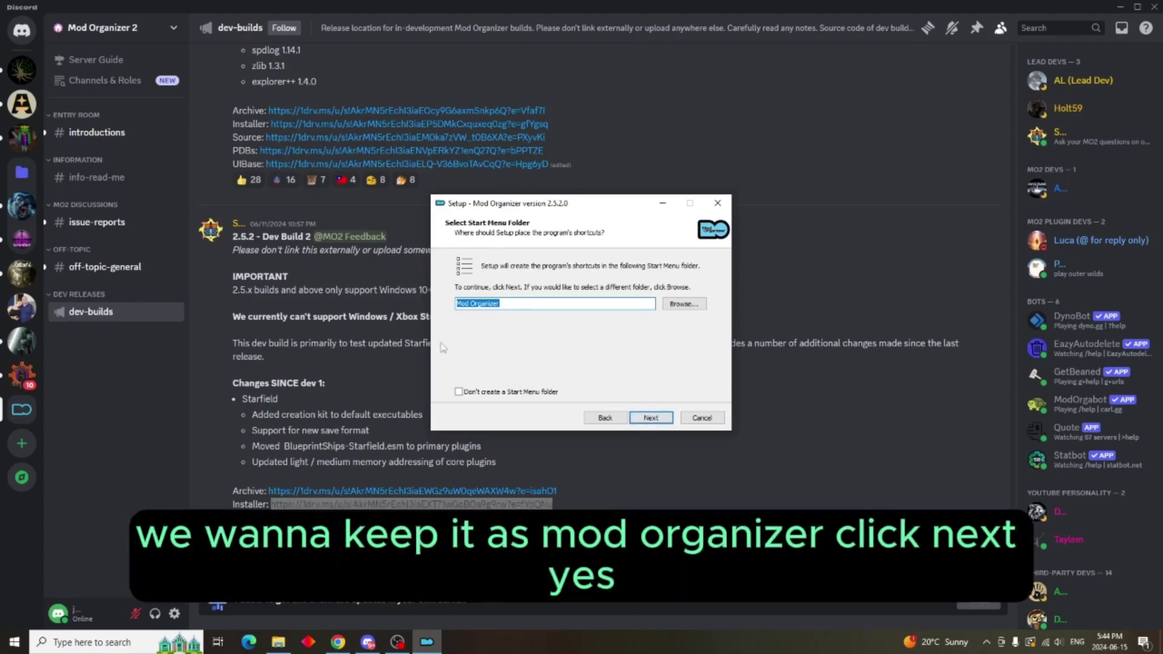
- Install Mod Organizer with the default Mod Organizer Start Menu folder and a desktop shortcut, and launch it on finishing setup
left_click(650, 418)
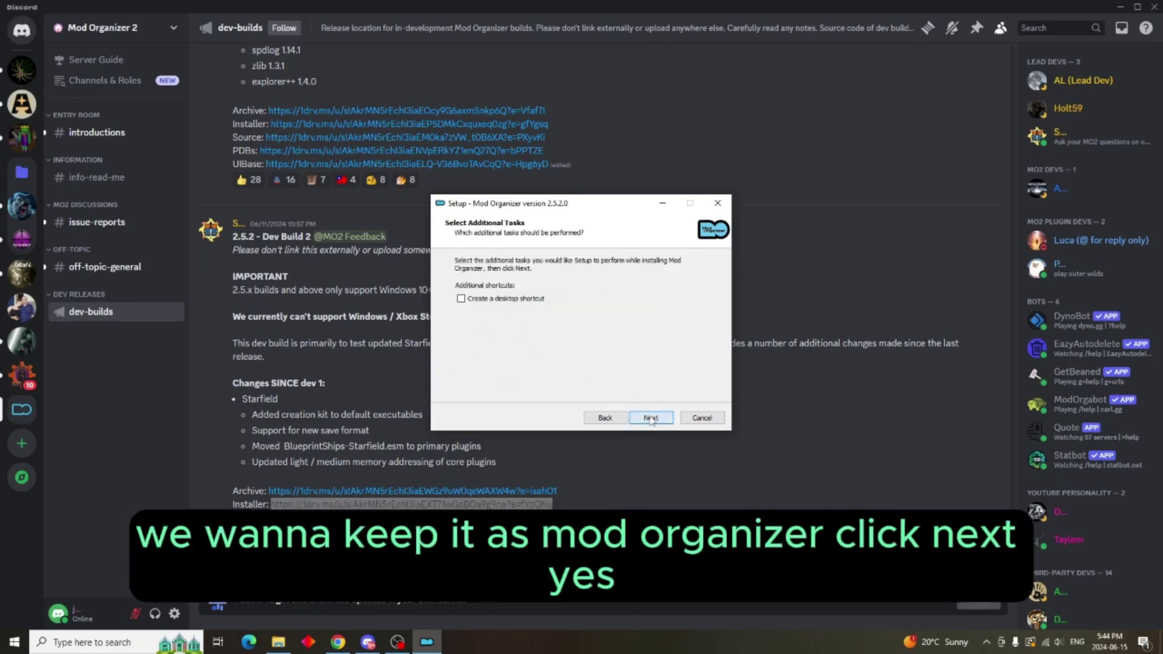
left_click(509, 302)
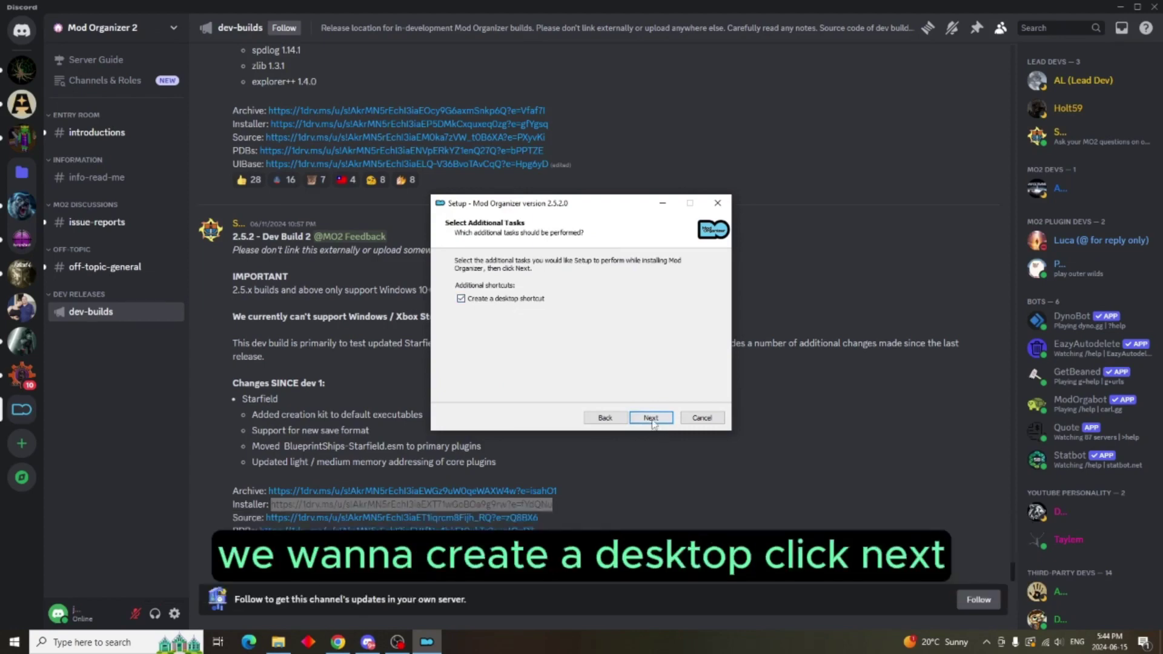
left_click(651, 417)
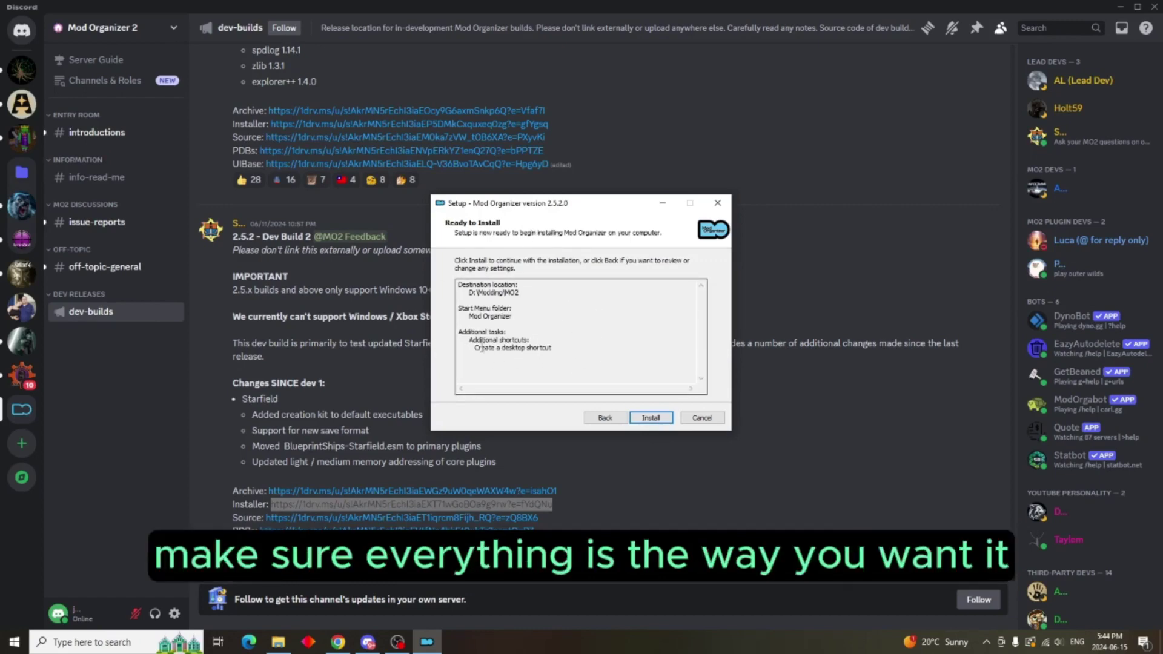
left_click(650, 419)
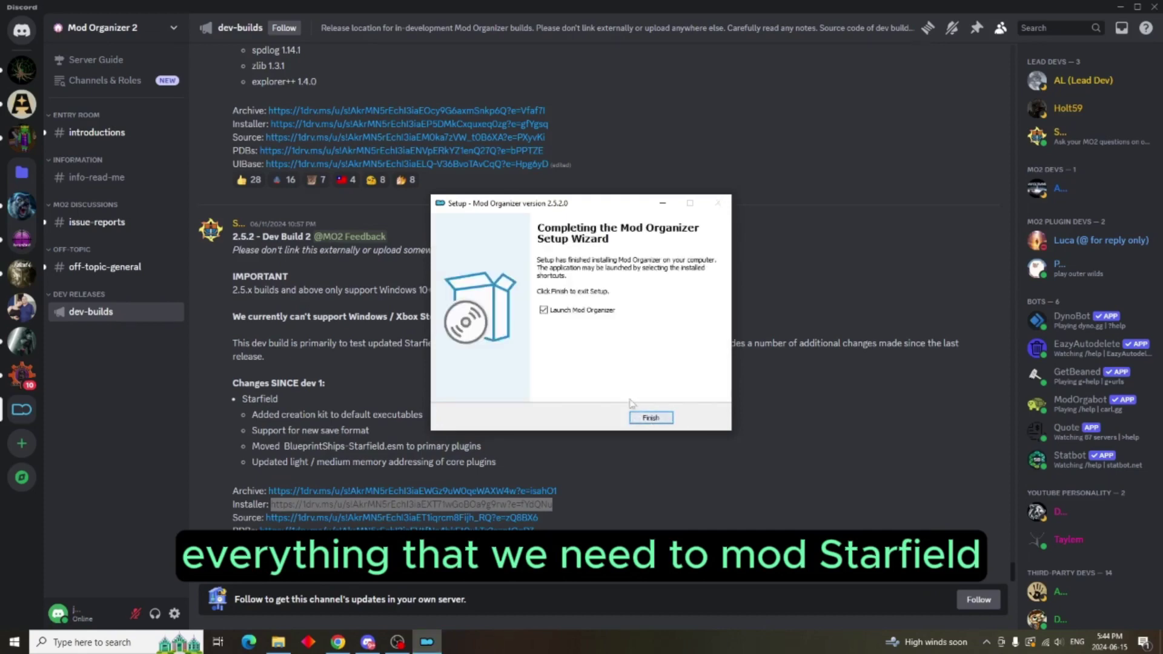
left_click(654, 421)
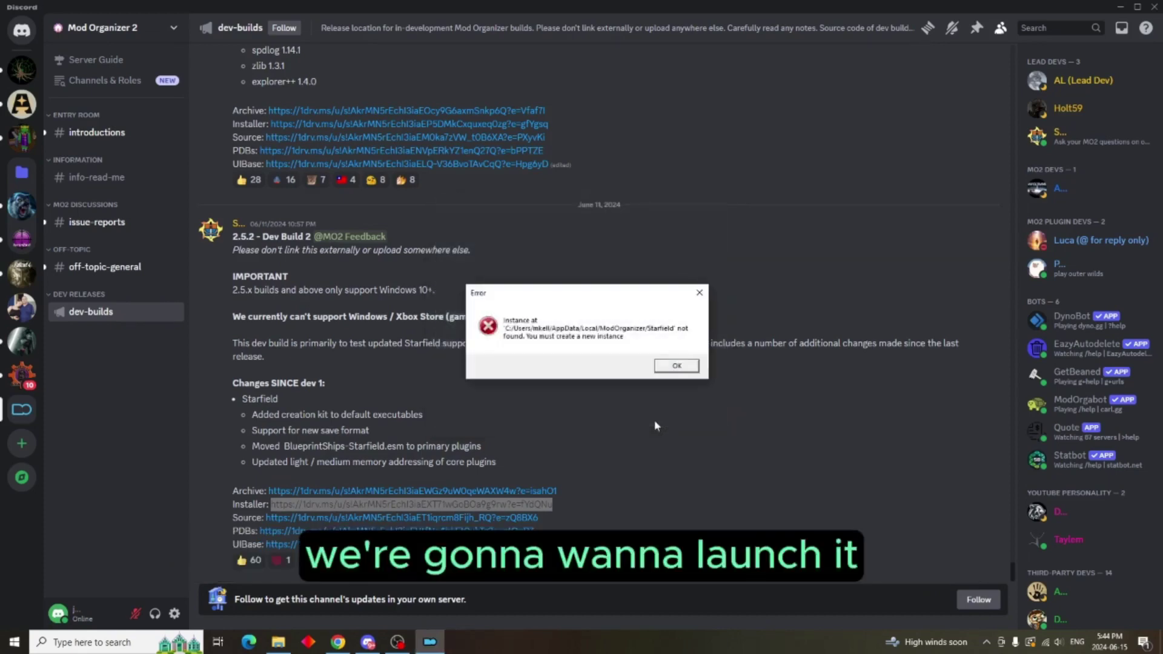
- Start a new global instance for Starfield, keeping the instance name Starfield and the default profile settings
left_click(674, 366)
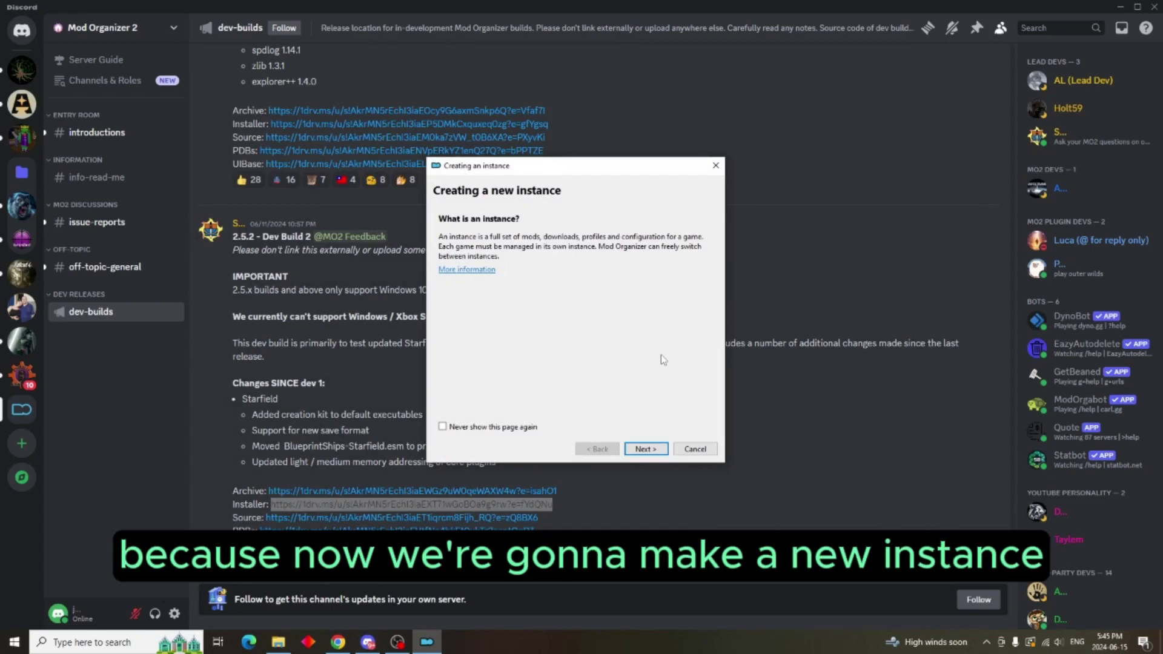
left_click(644, 449)
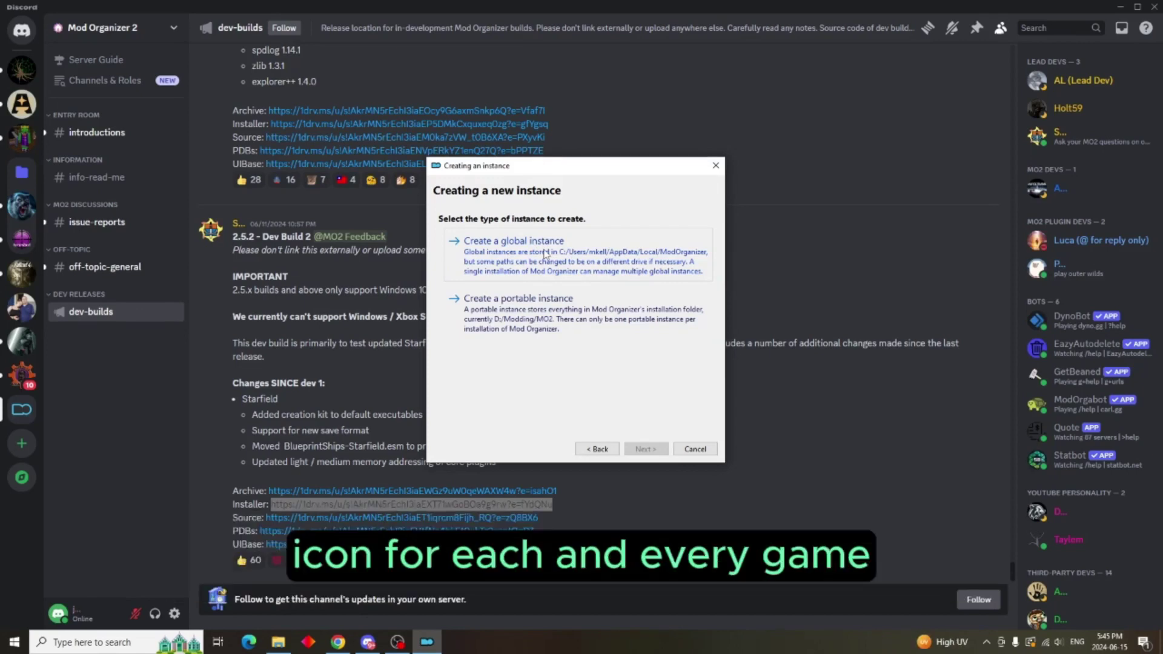
left_click(545, 255)
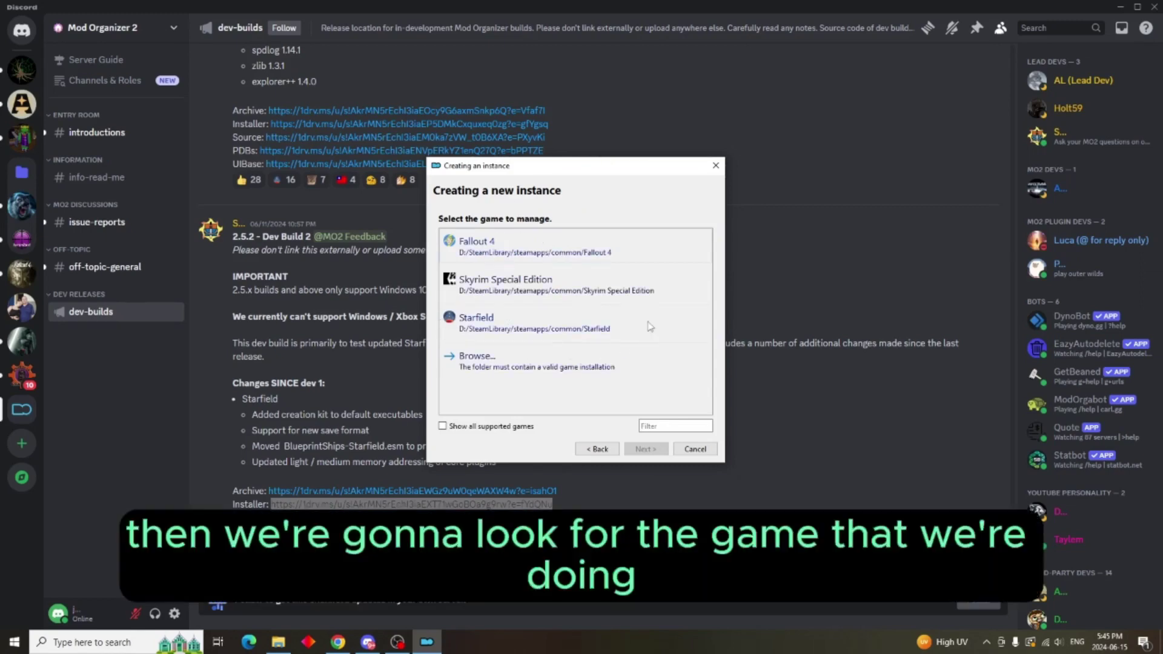
double_click(478, 327)
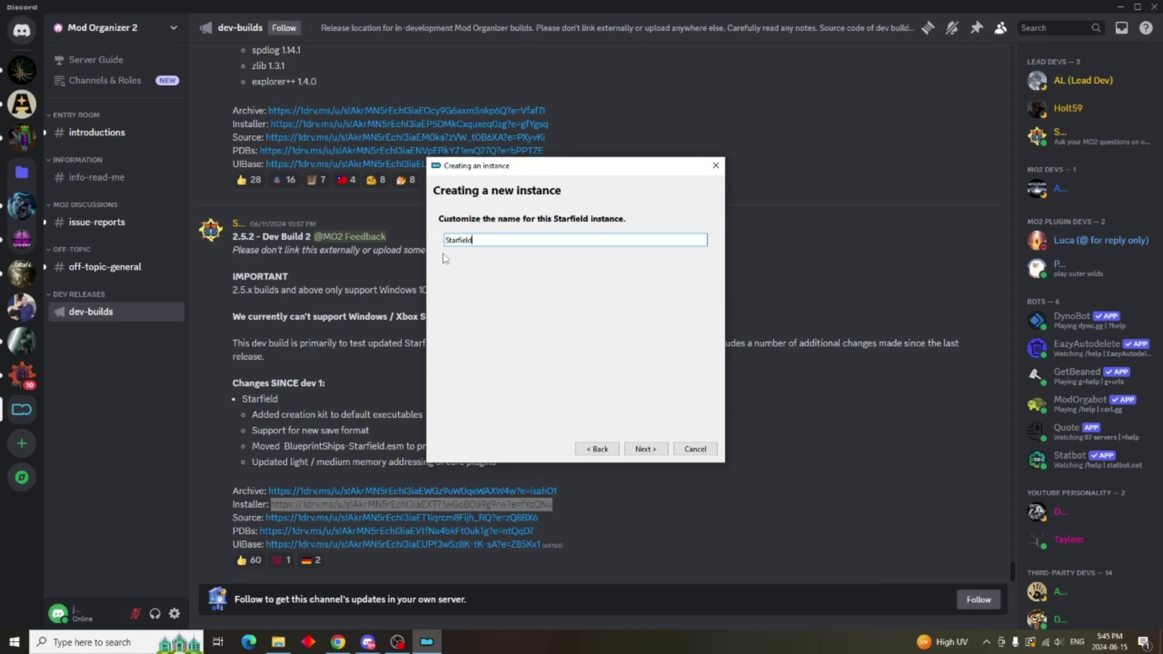
left_click(643, 449)
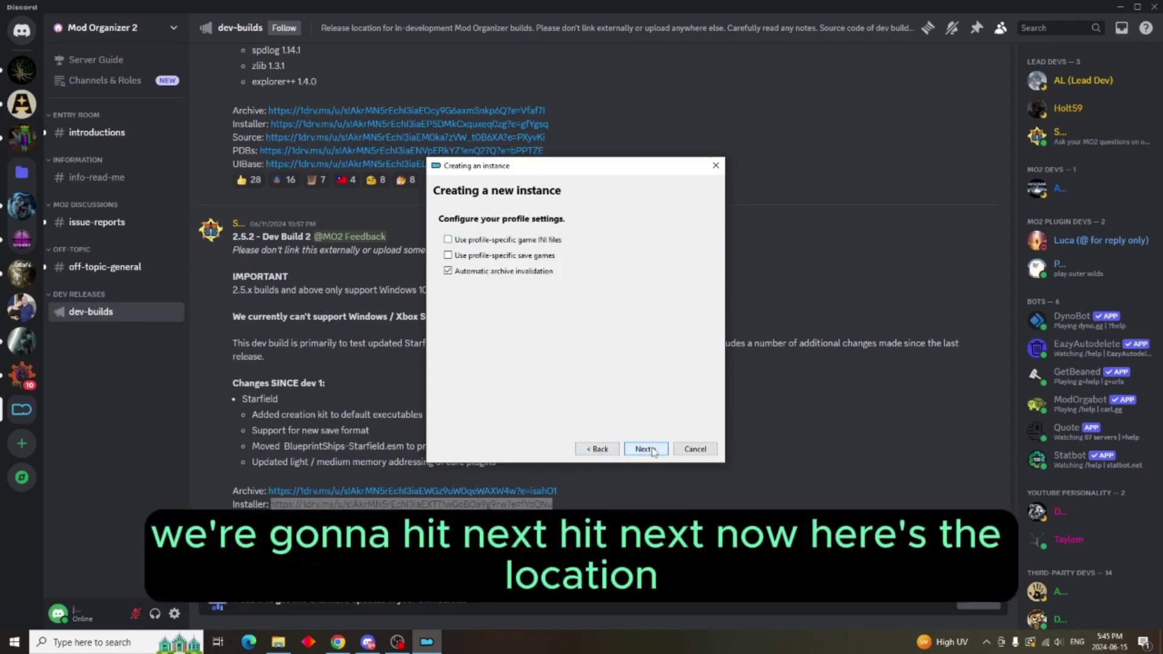
left_click(645, 449)
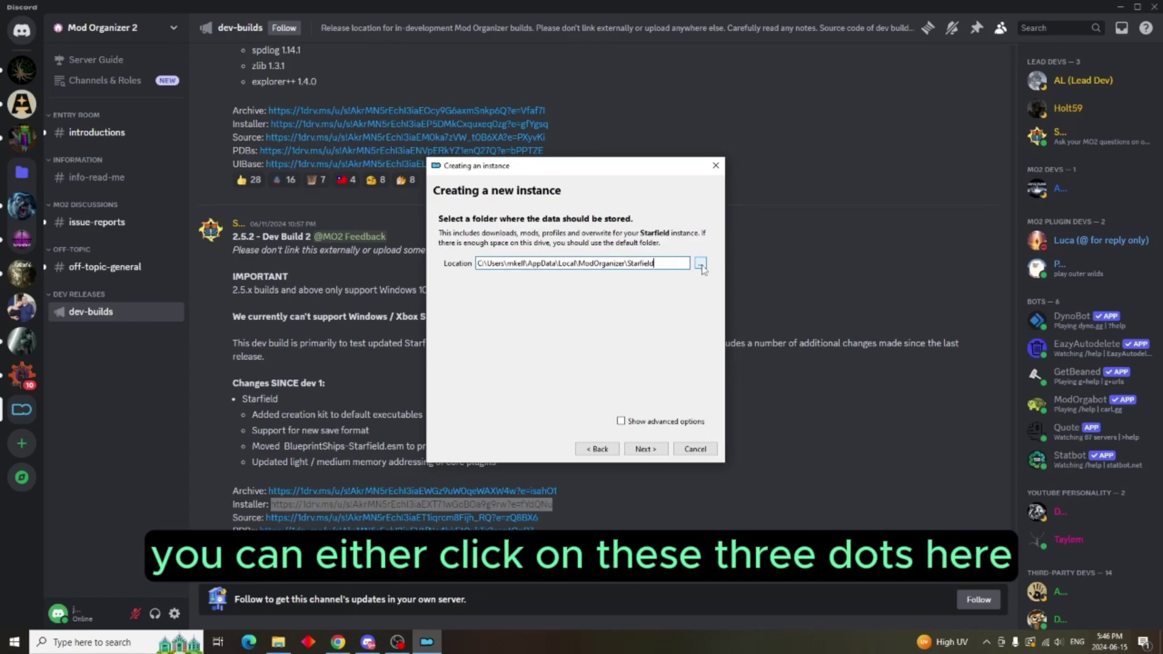
- Show the advanced storage options and set the instance's base directory to D:\Modding\MO2-Starfield
left_click(621, 422)
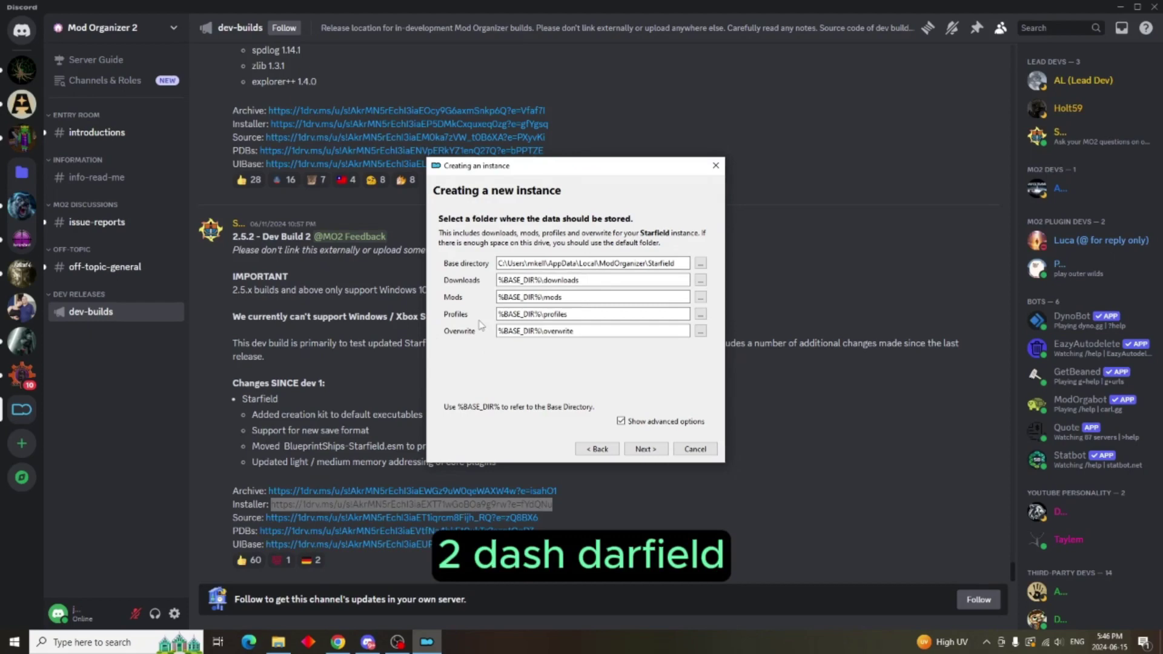
left_click(700, 264)
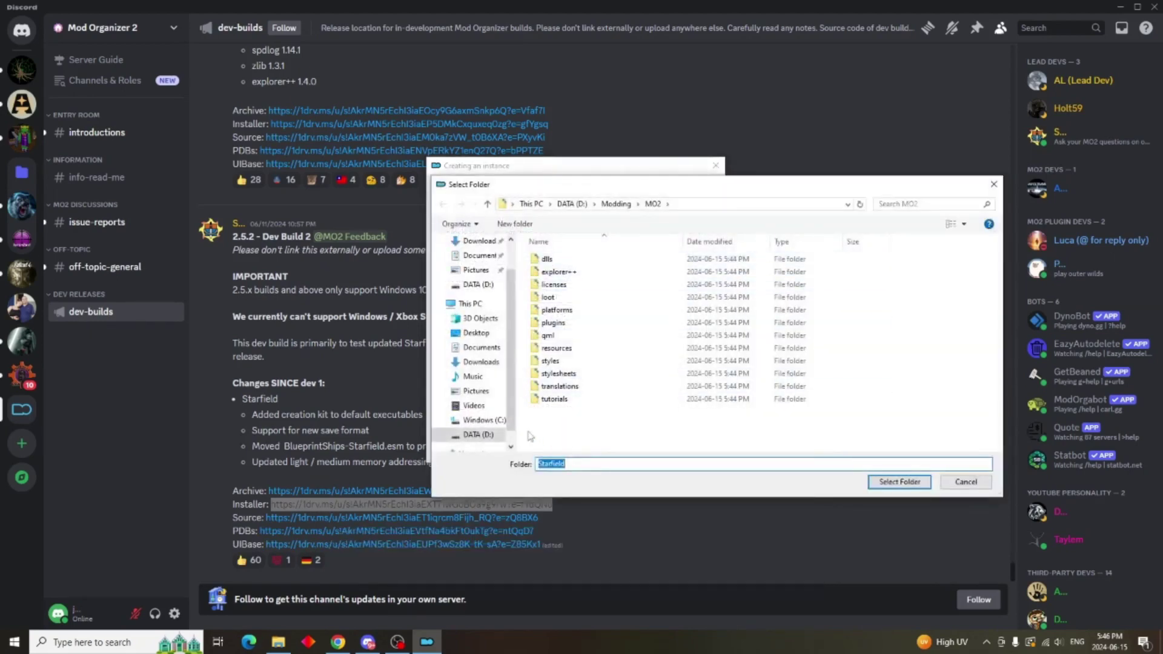
left_click(480, 435)
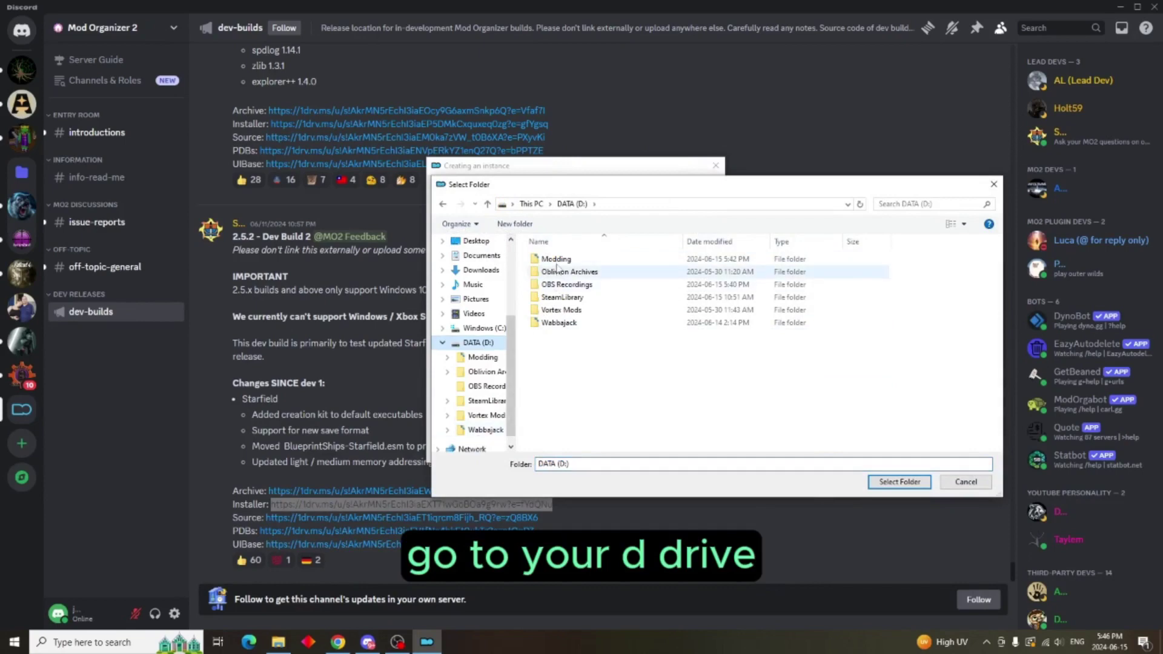
left_click(556, 260)
double_click(556, 260)
left_click(560, 274)
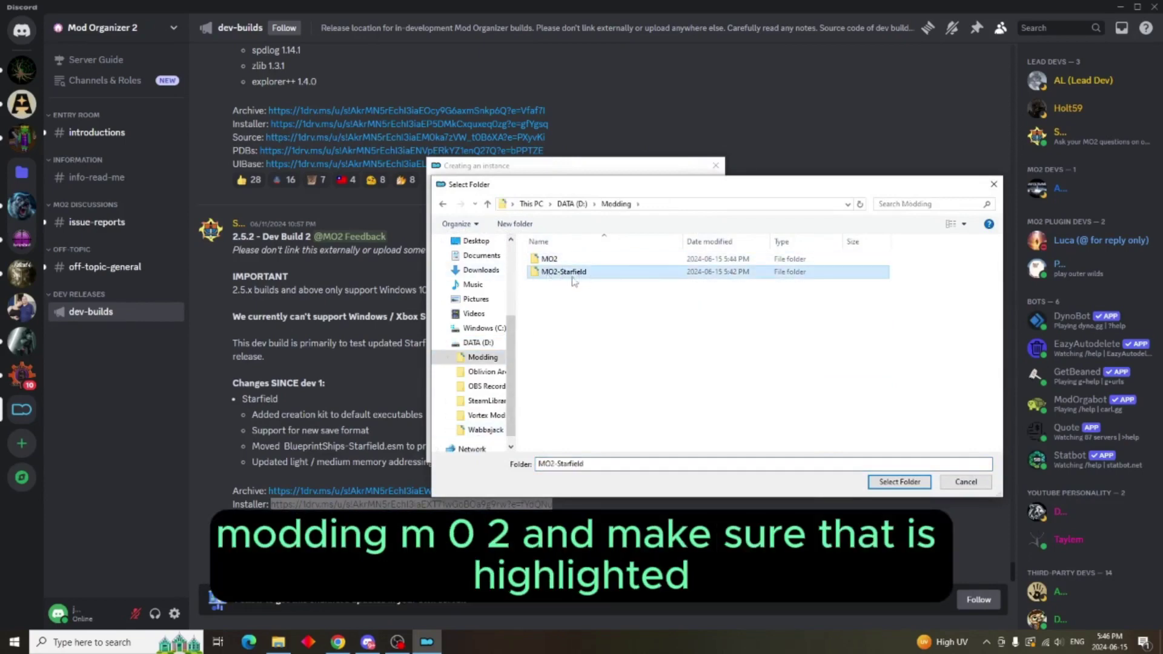
left_click(900, 488)
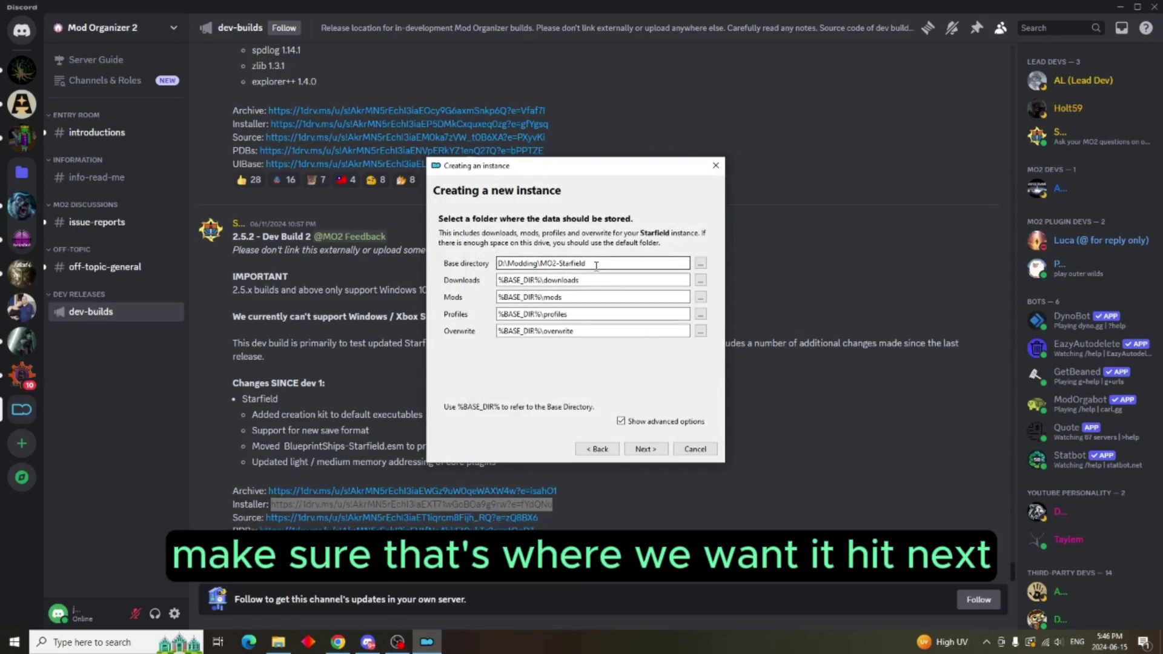
left_click(652, 452)
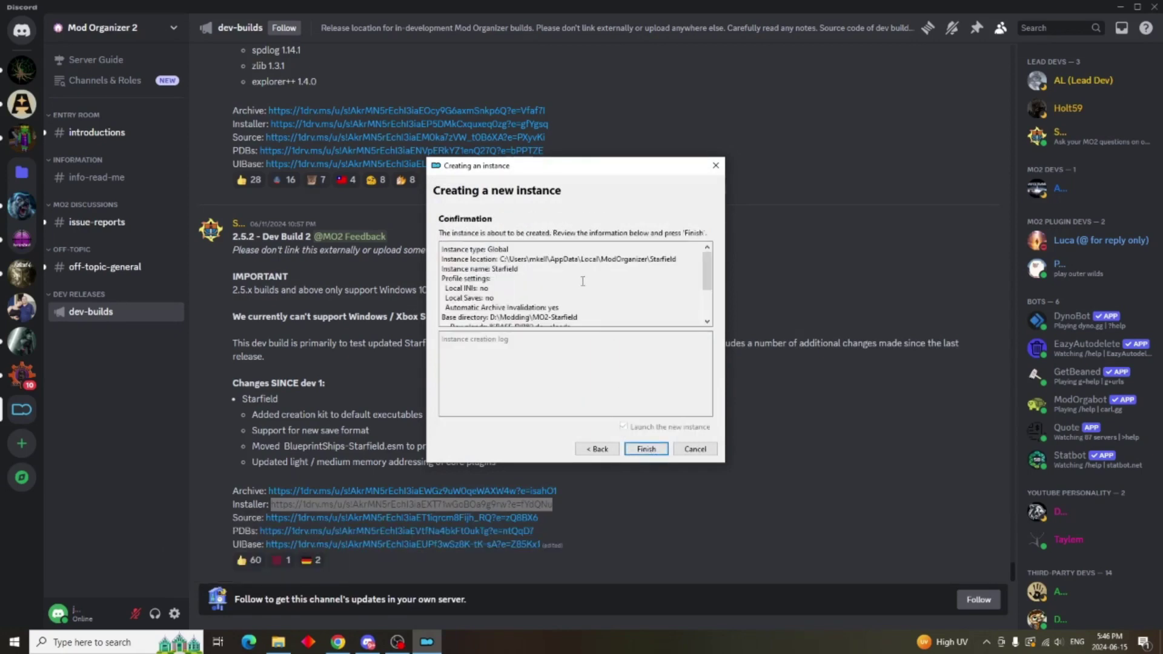
- Review the confirmation summary of the Starfield instance and create the instance
scroll(582, 281, "down", 1)
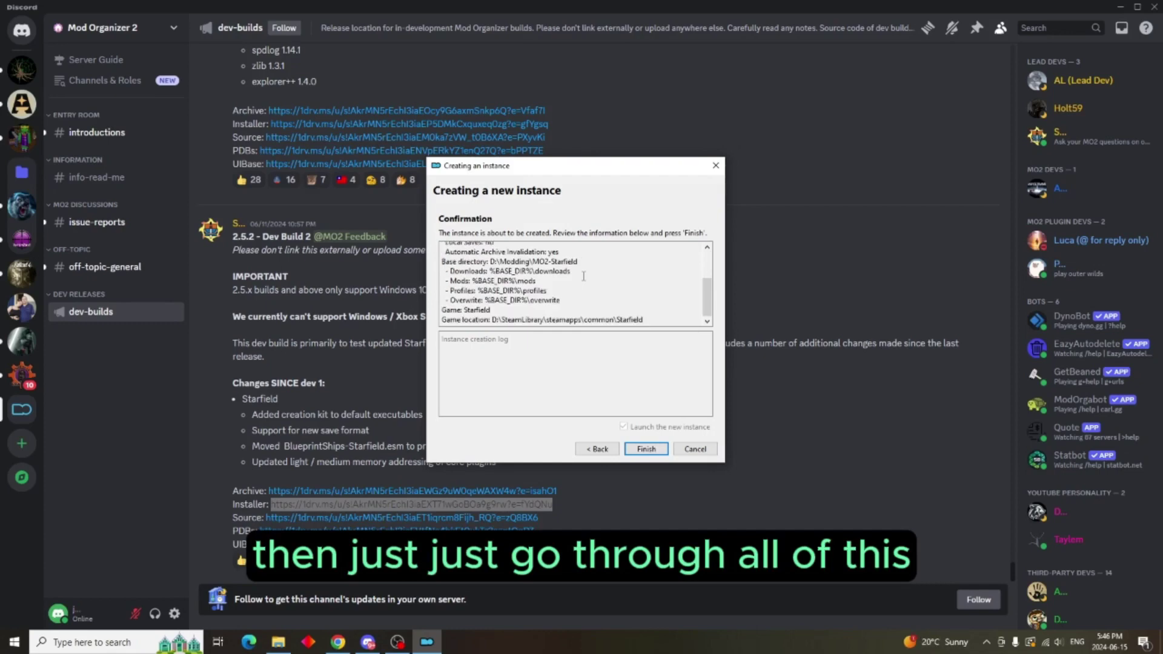
scroll(582, 279, "up", 1)
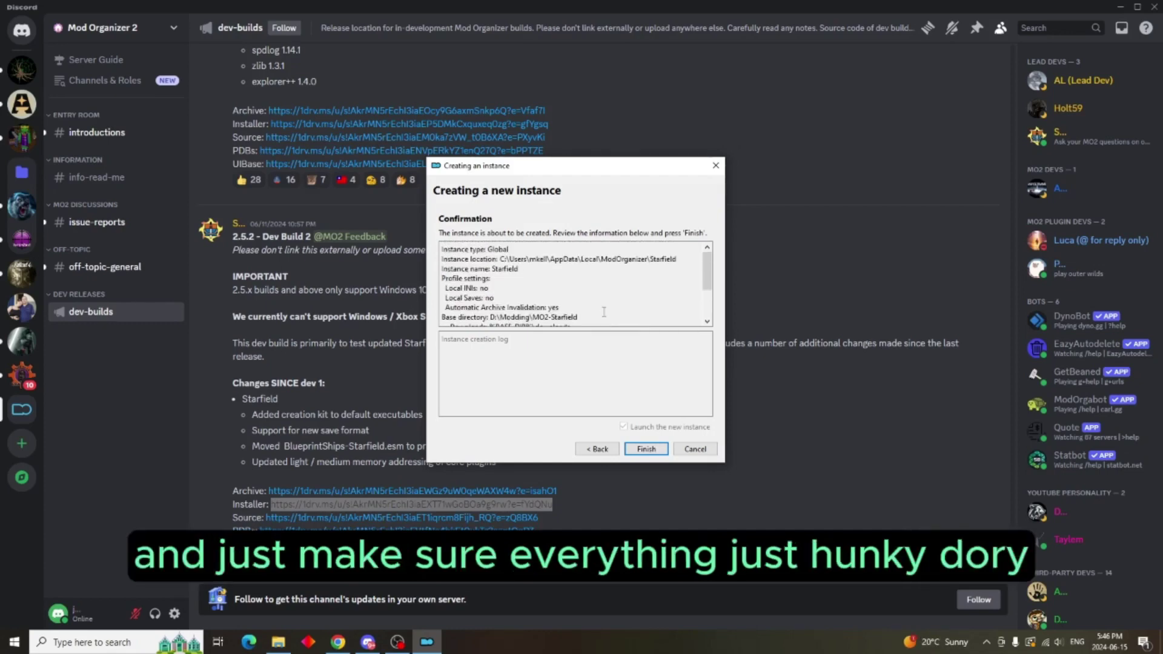
left_click(646, 448)
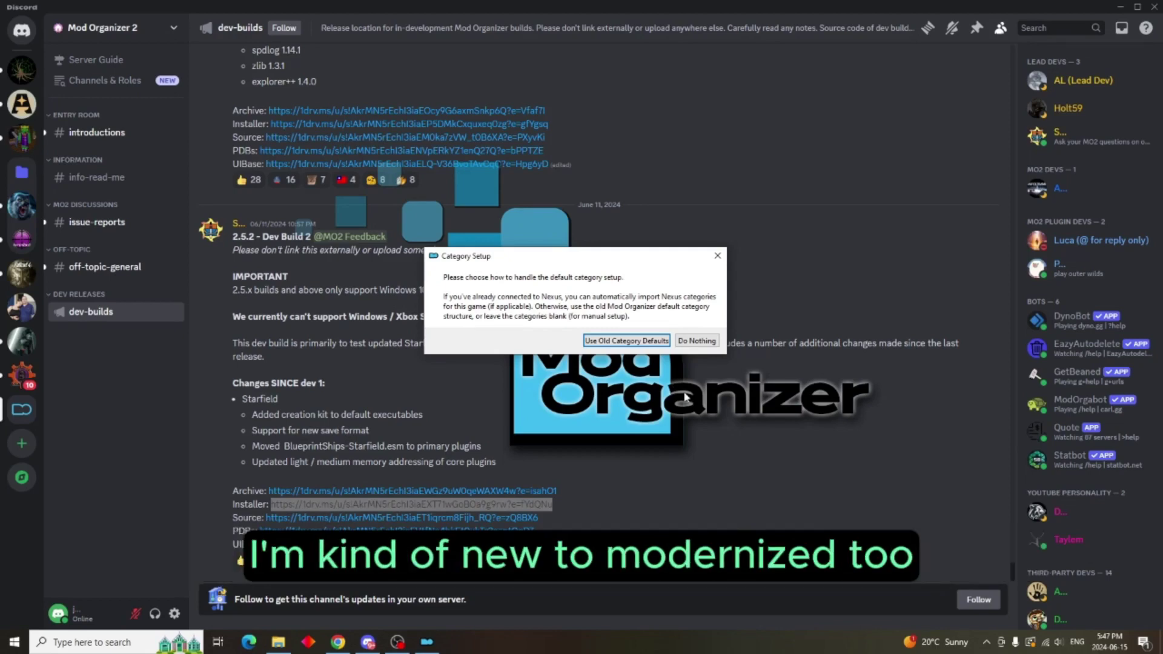
- Choose to do nothing for the default category setup and associate Mod Organizer with nxm links
left_click(697, 341)
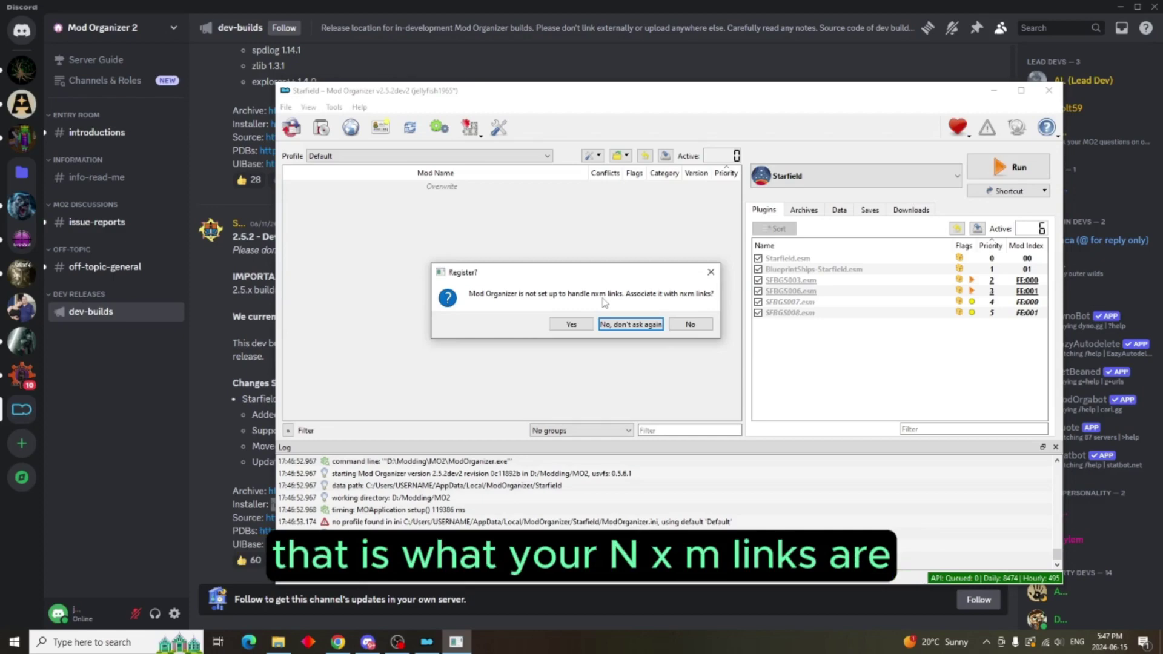
left_click(575, 325)
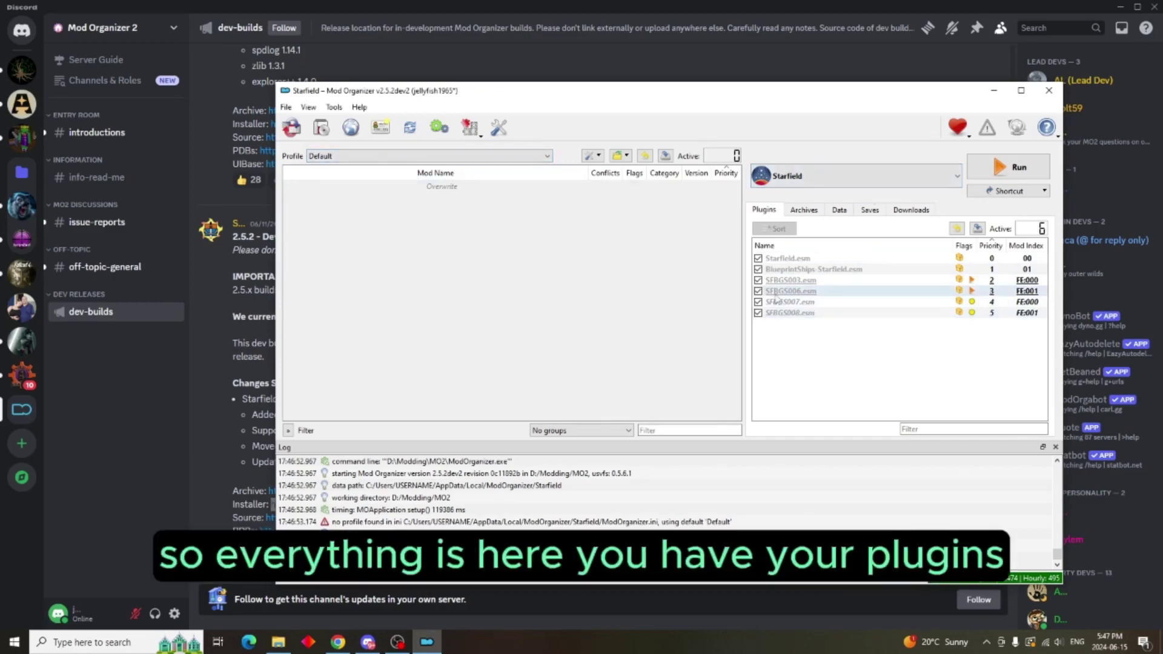
- Look through the Starfield instance's archives, data, saves and downloads
left_click(804, 211)
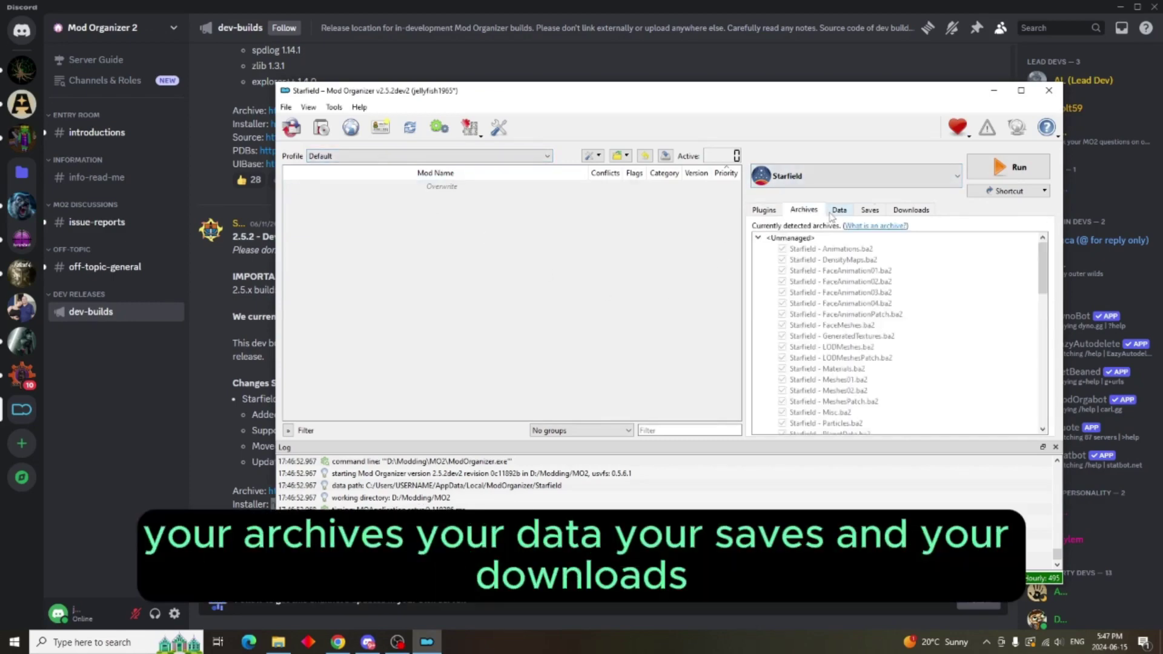
left_click(836, 212)
left_click(872, 212)
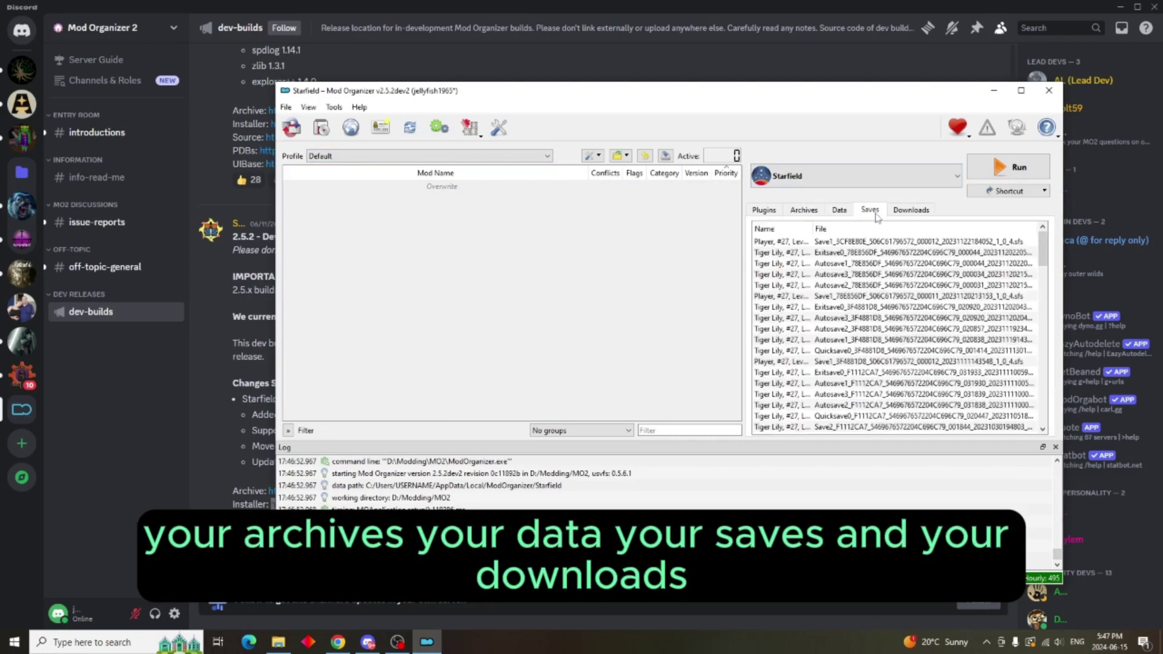
left_click(905, 212)
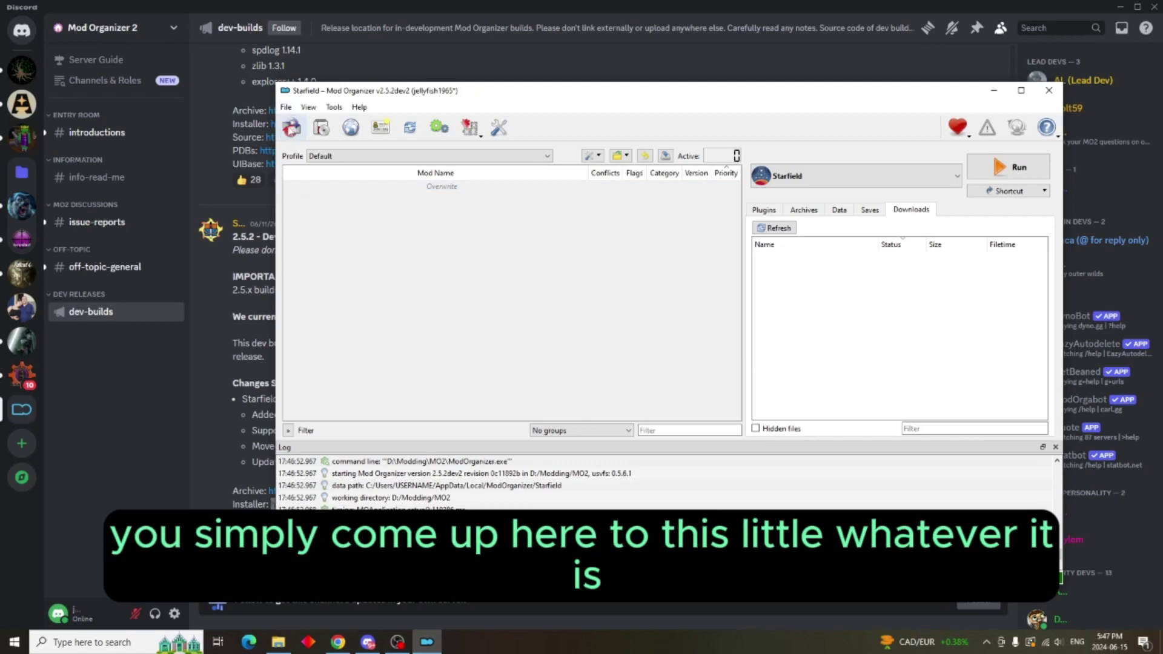
- View the instance manager and the executables configuration, closing each without changes
left_click(292, 130)
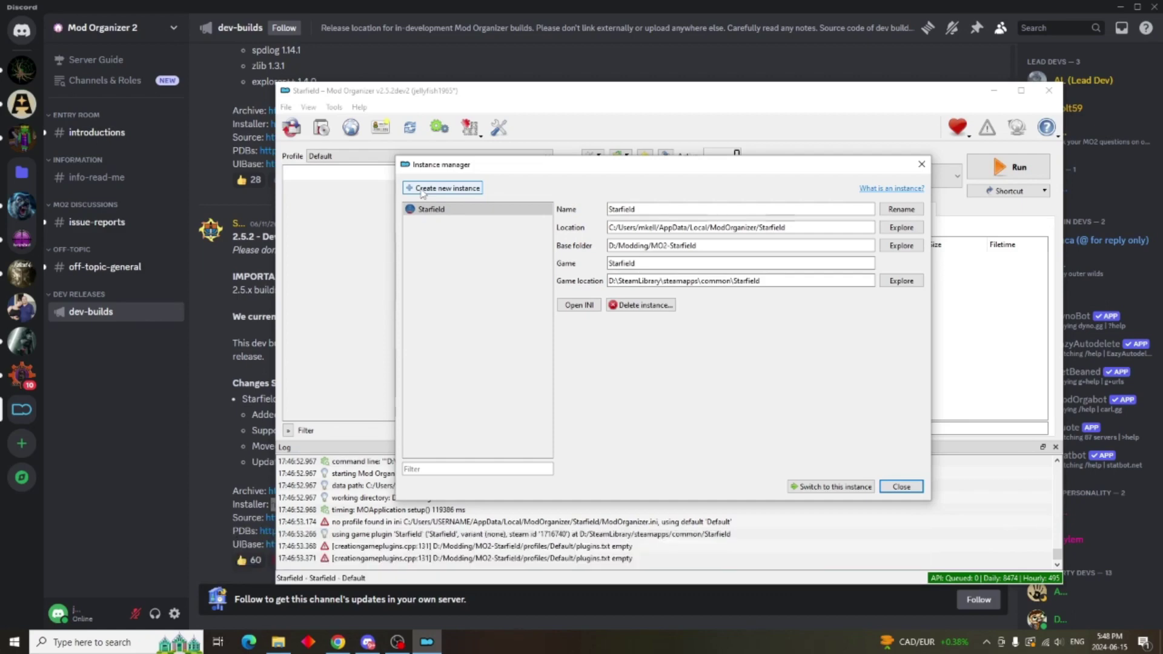
left_click(908, 486)
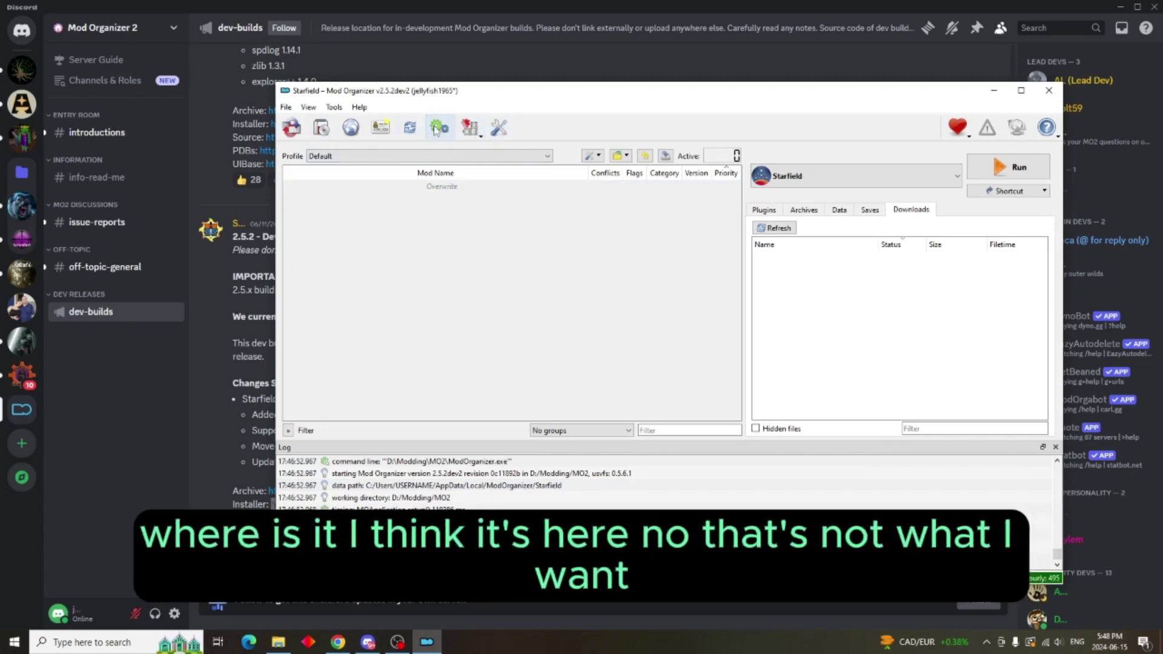
left_click(435, 129)
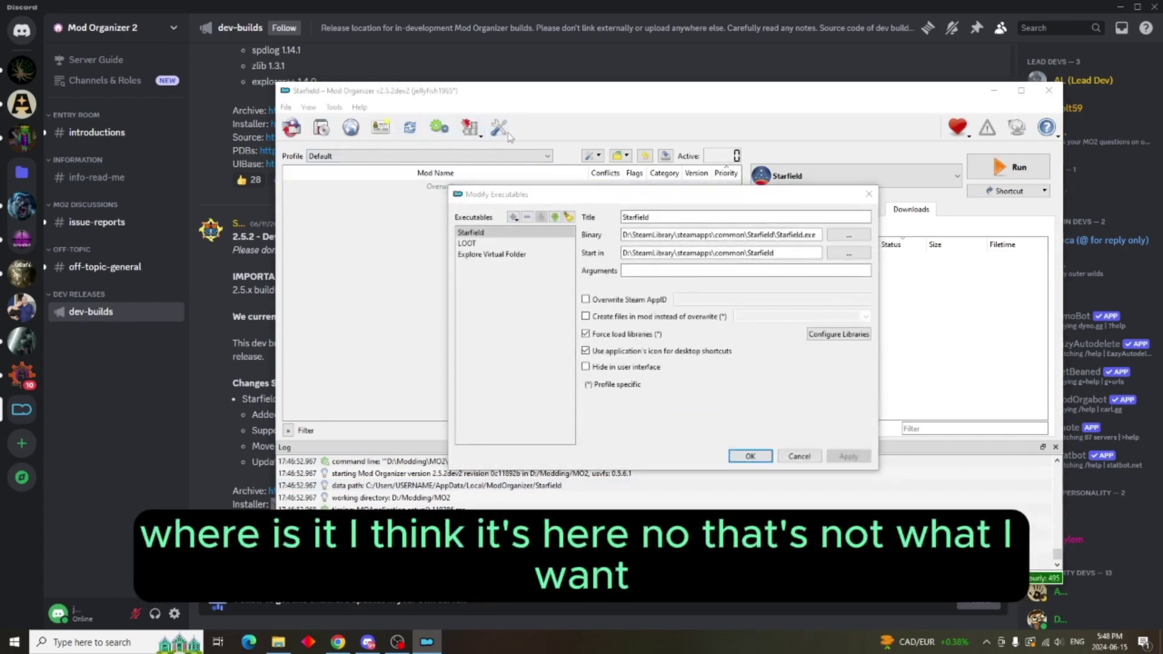
left_click(870, 193)
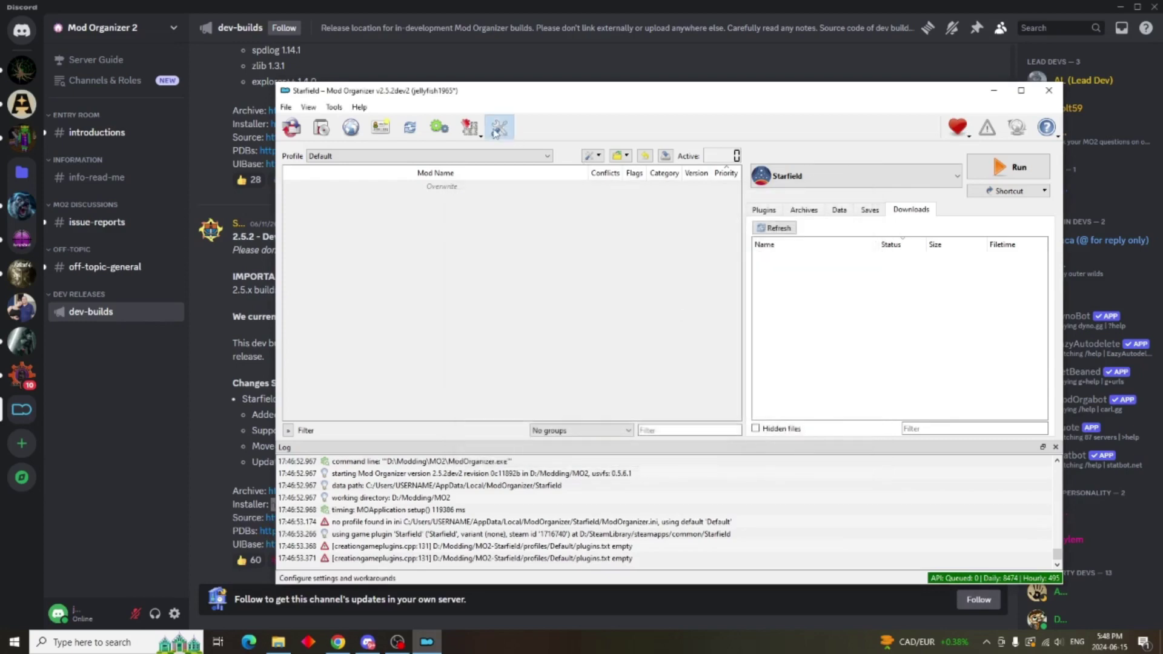
- Set the theme style to vs15 Dark in the Mod Organizer settings and apply it
left_click(495, 131)
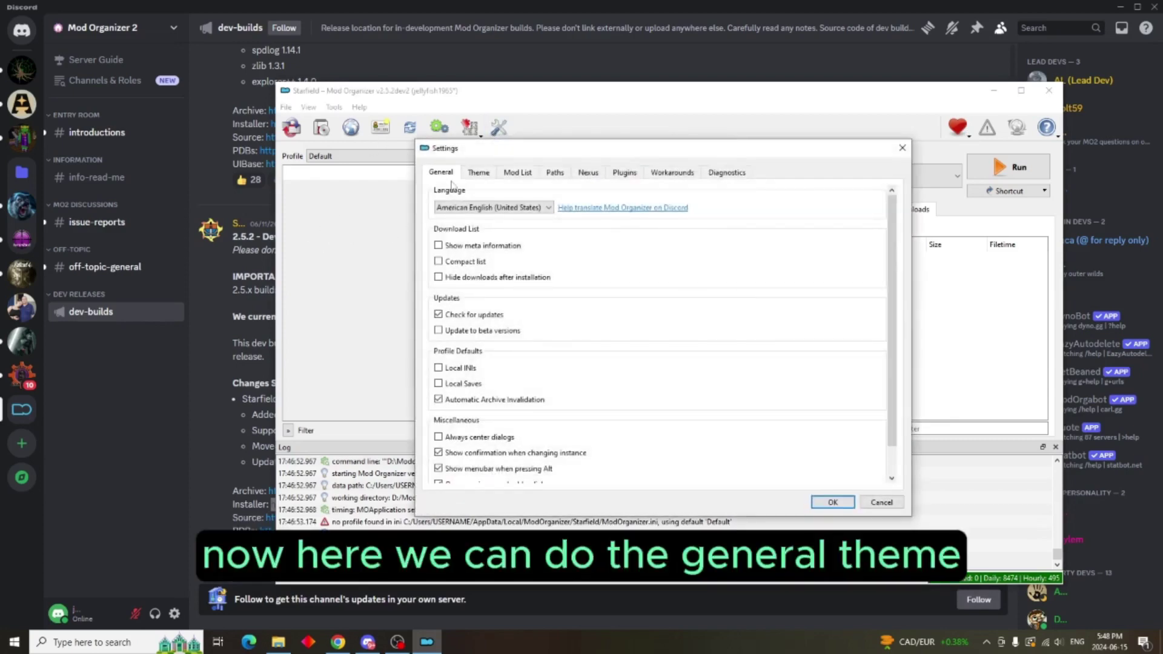
left_click(478, 172)
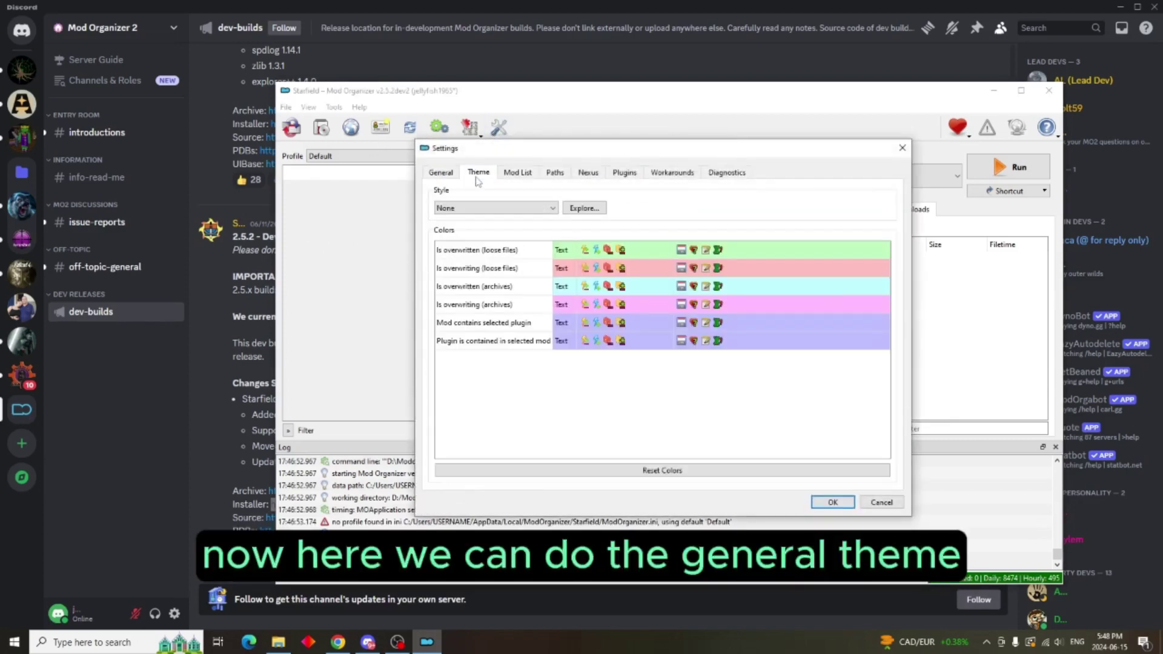
left_click(551, 209)
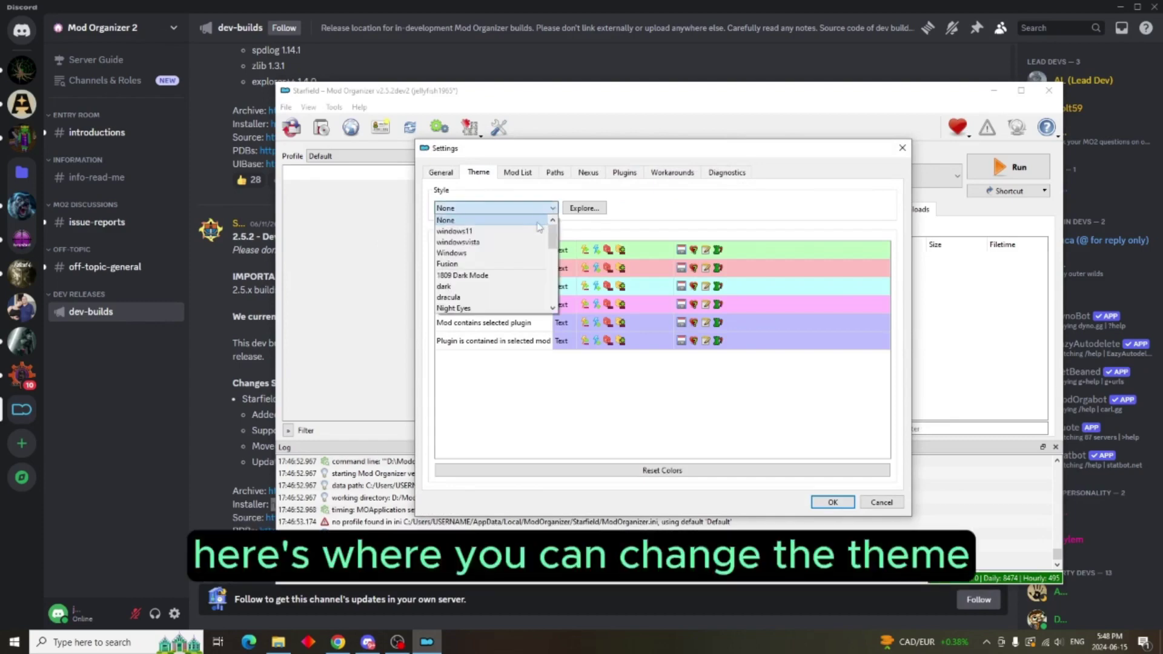
left_click_drag(553, 235, 553, 294)
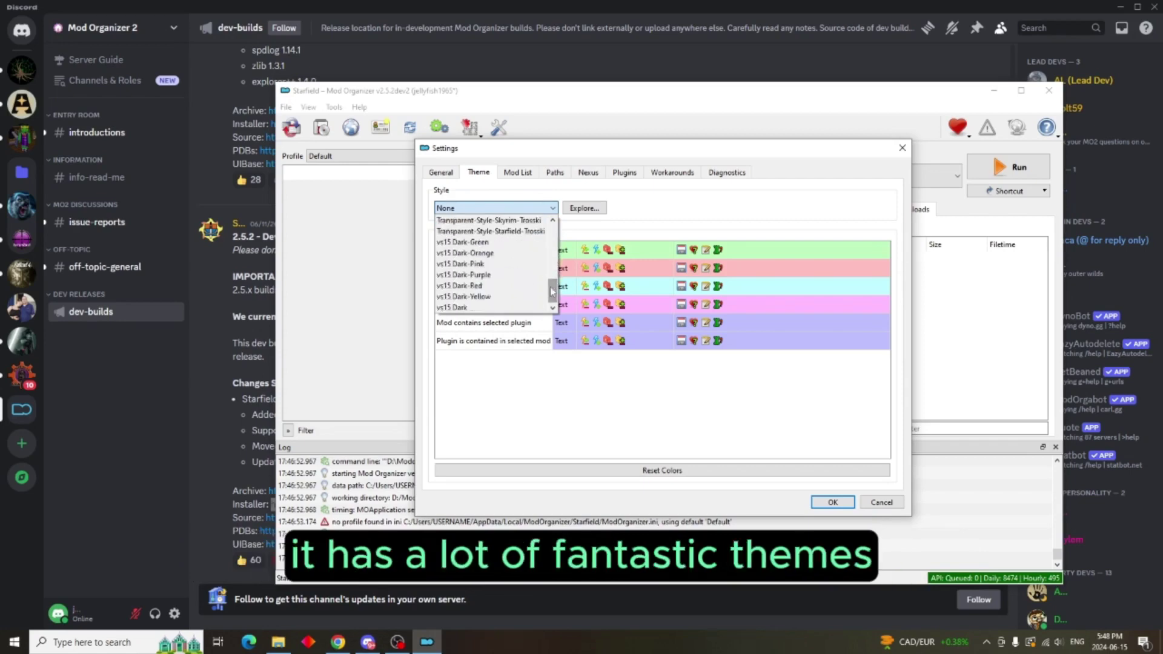
left_click(464, 308)
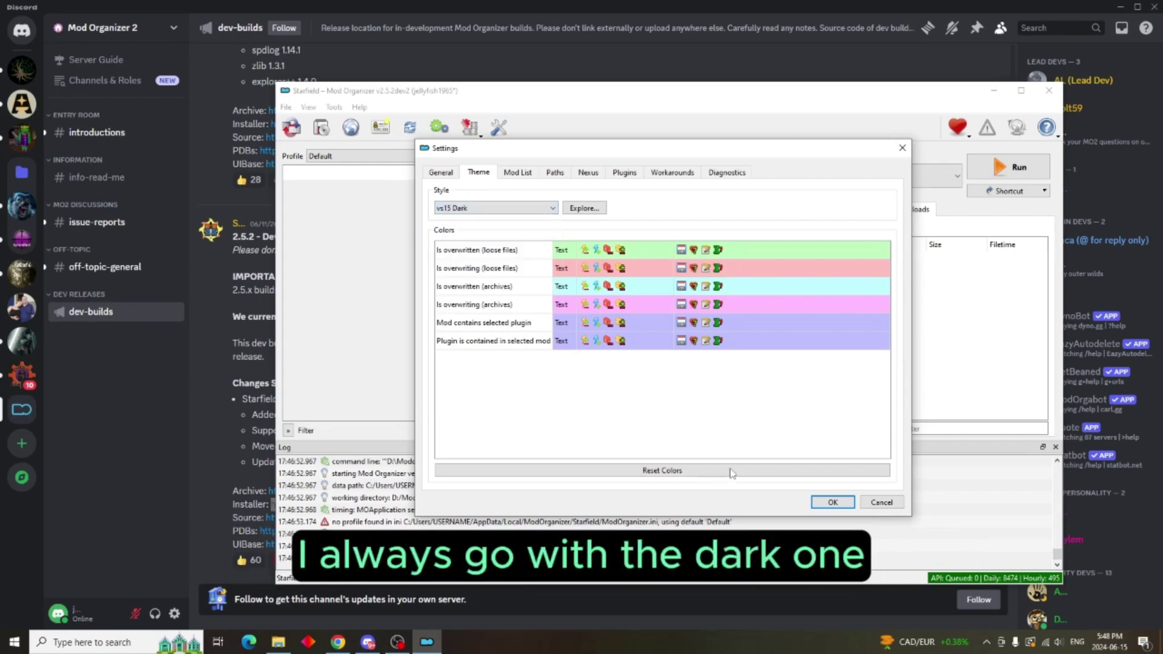
left_click(833, 502)
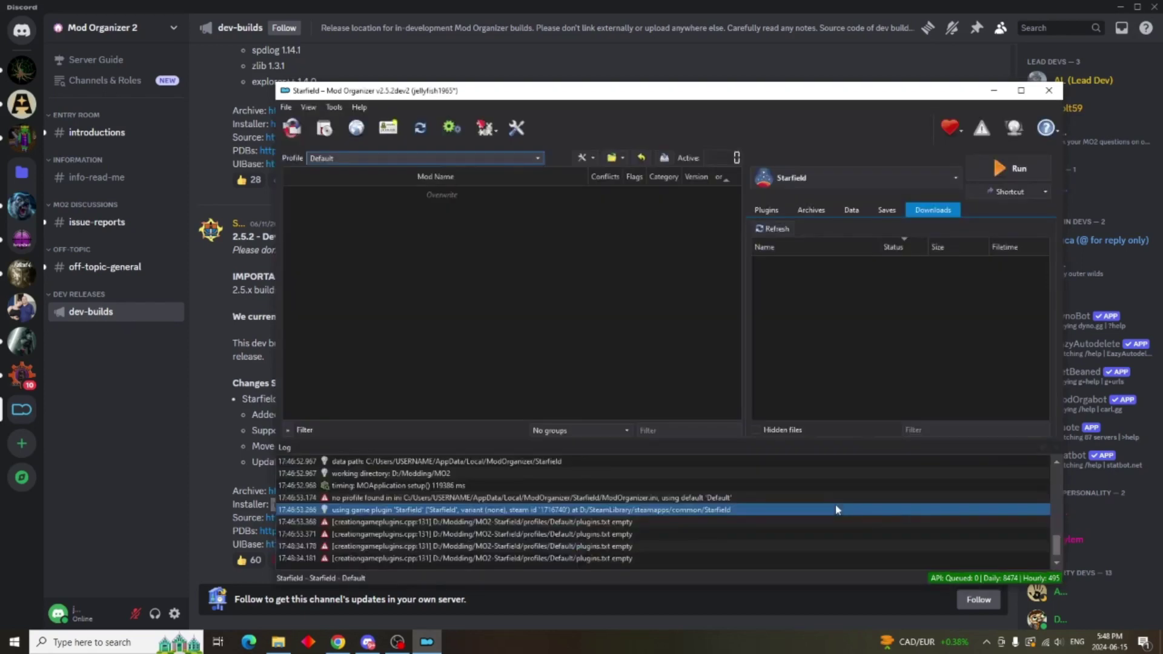
- Review the Nexus account connection in the Mod Organizer settings and close them without changes
left_click(513, 129)
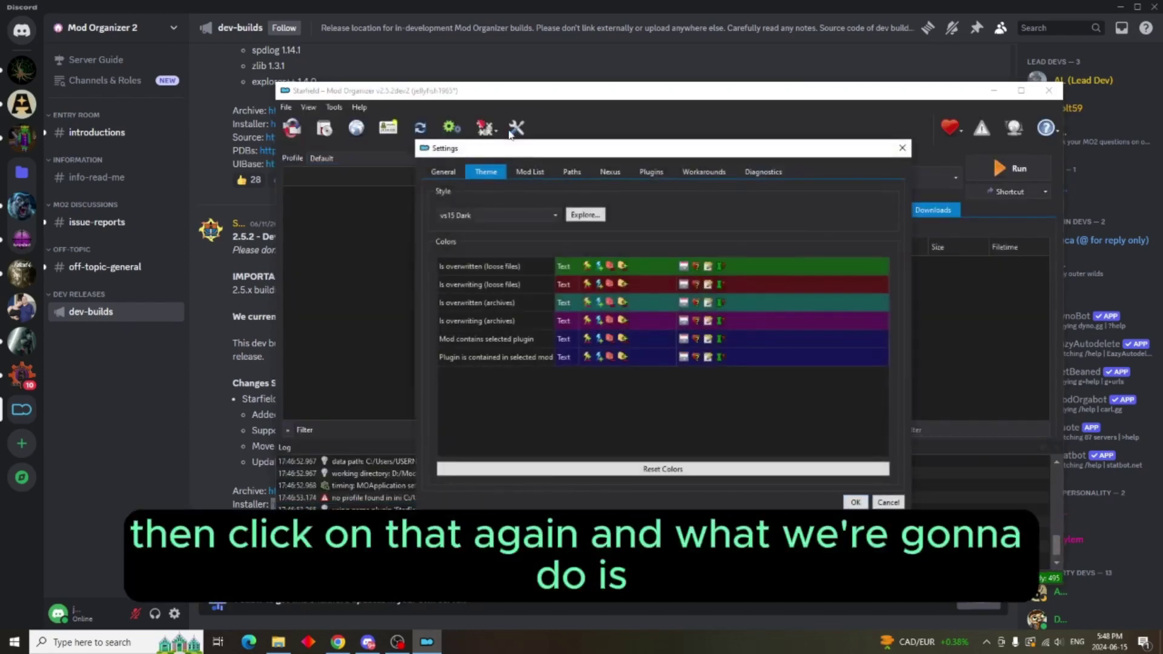
left_click(608, 173)
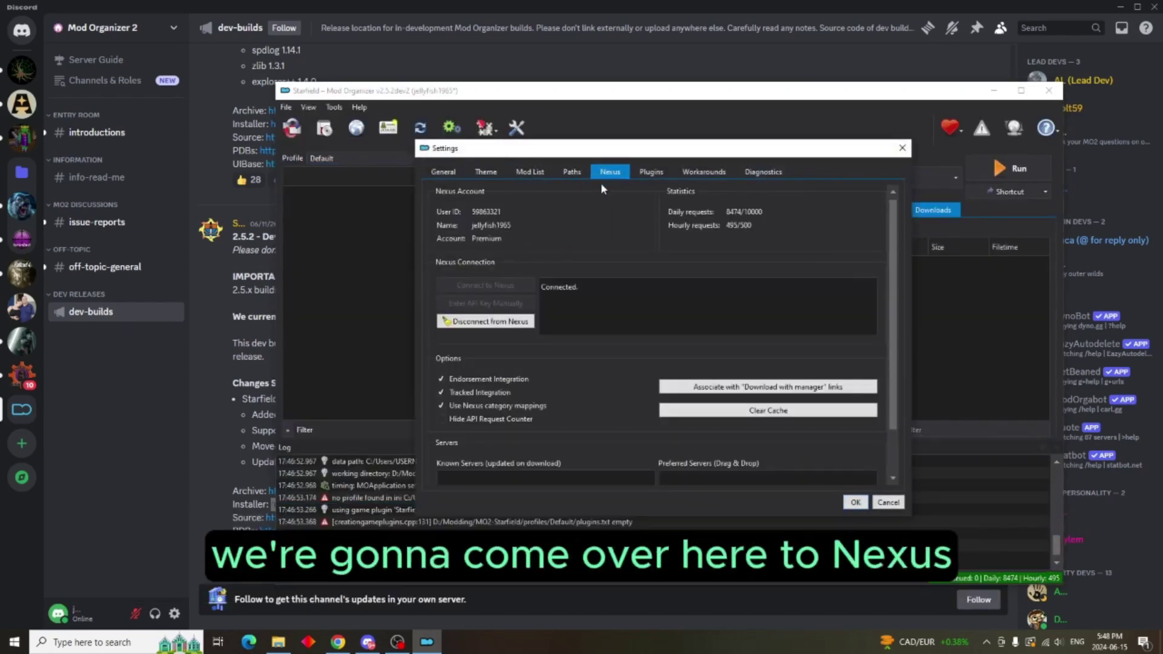
left_click(578, 289)
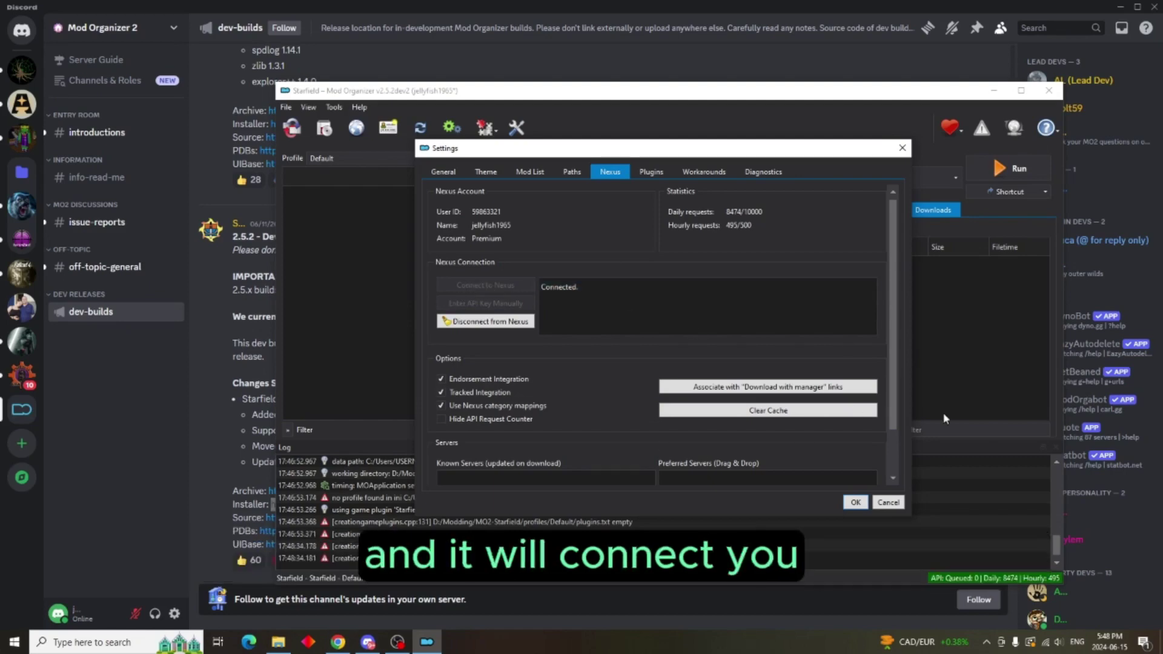
left_click(891, 508)
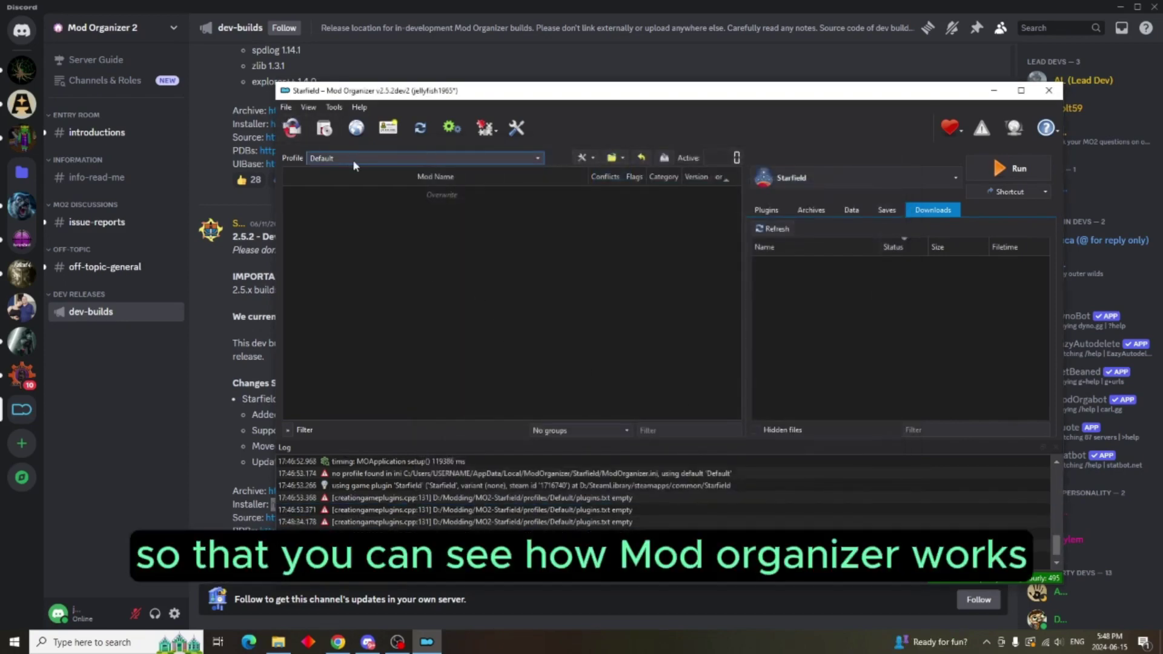
- Switch to Chrome and start the mod manager download of the StarUI HUD 1.2 main file on its Nexus Mods page
left_click(338, 641)
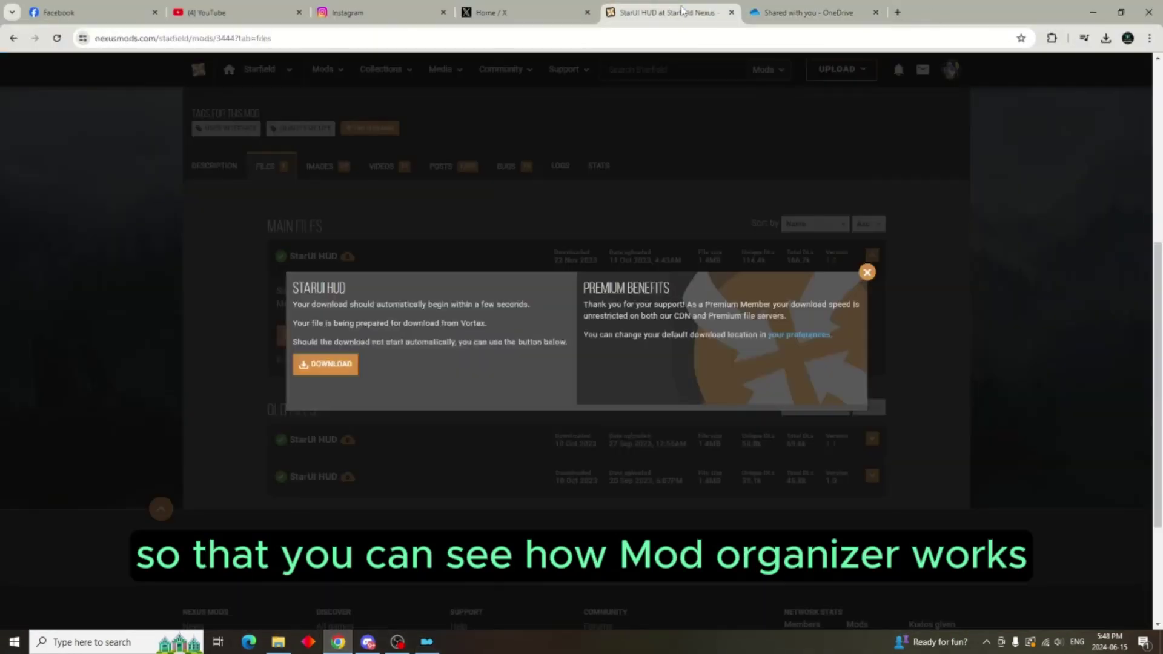
left_click(648, 12)
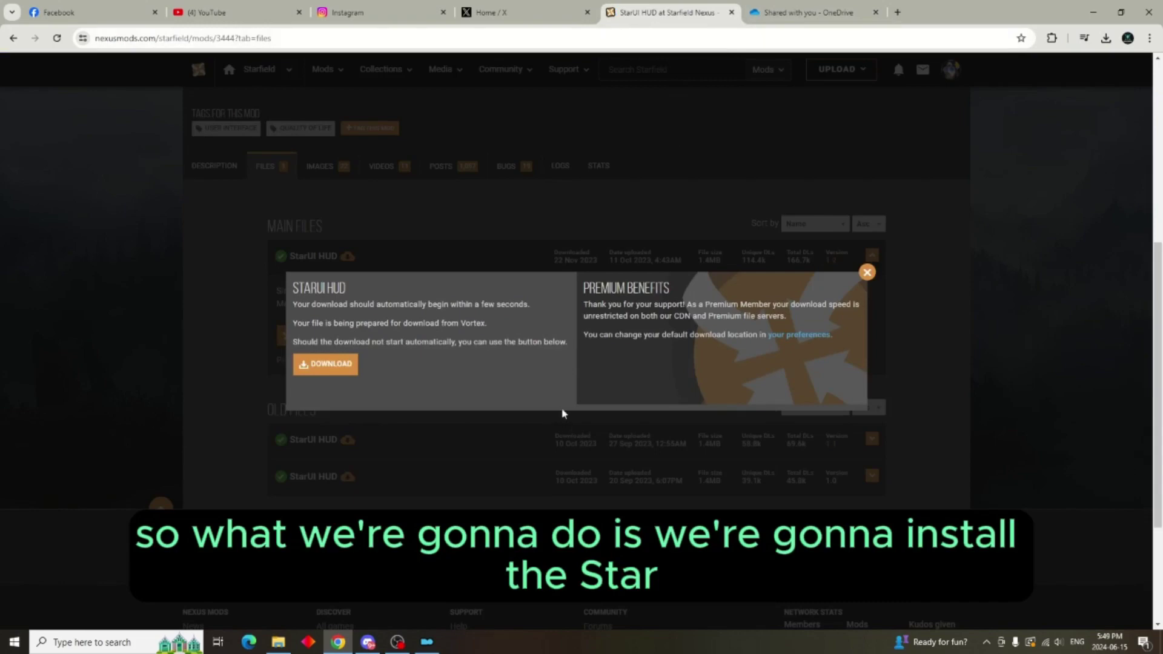
left_click(866, 272)
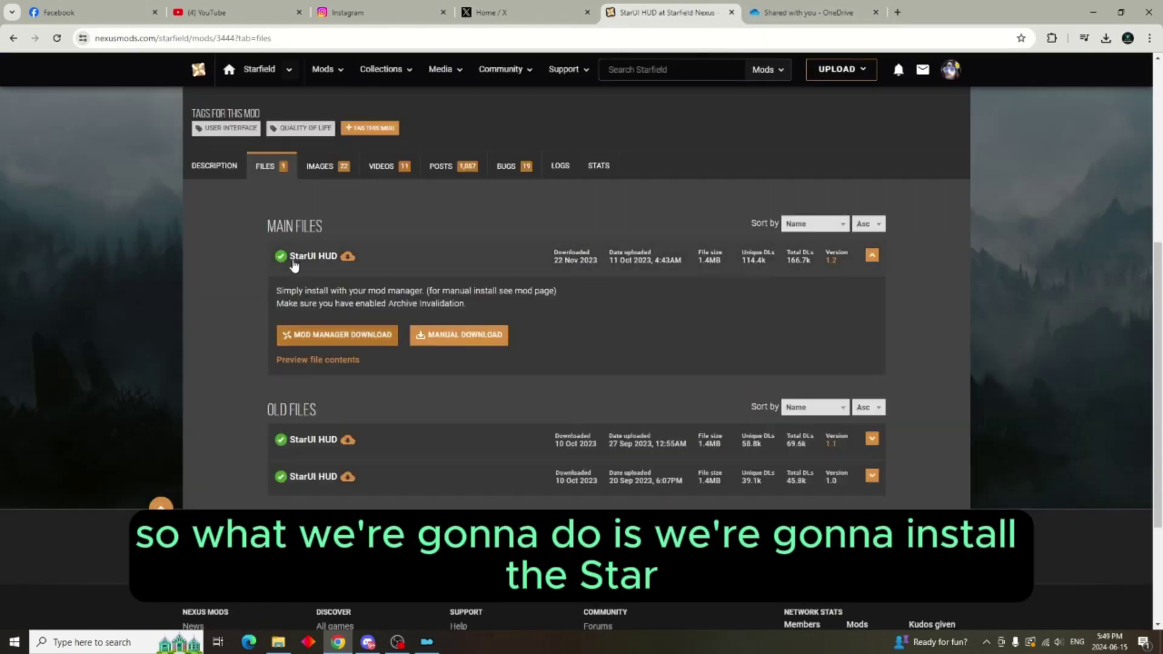
scroll(543, 315, "up", 5)
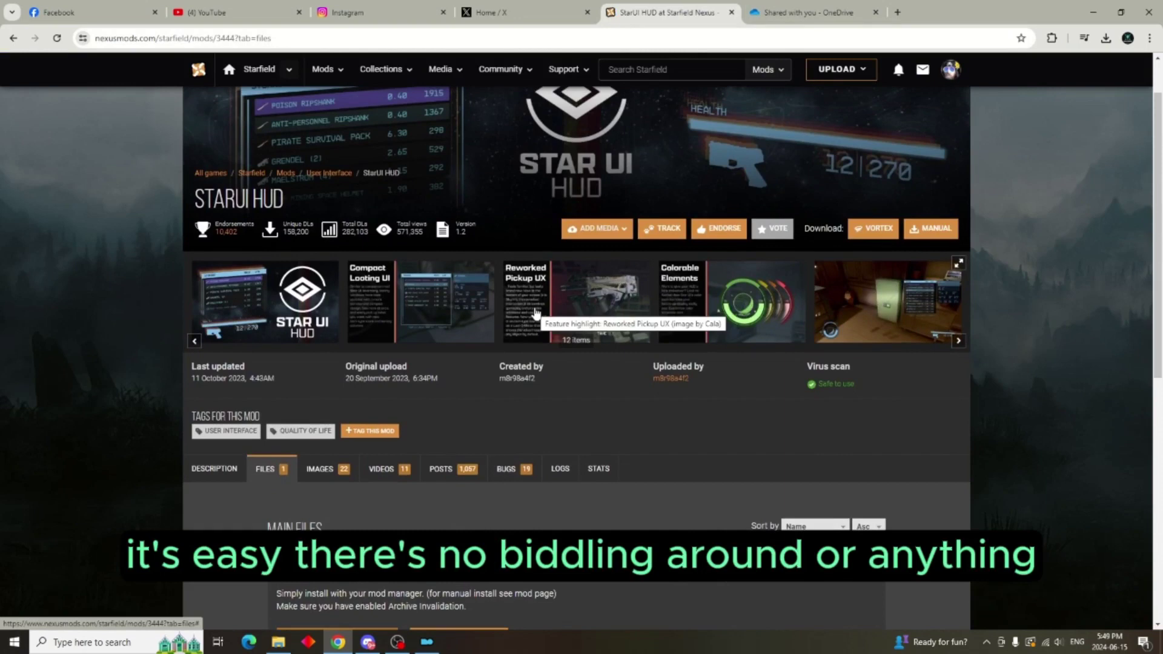
scroll(455, 310, "down", 1)
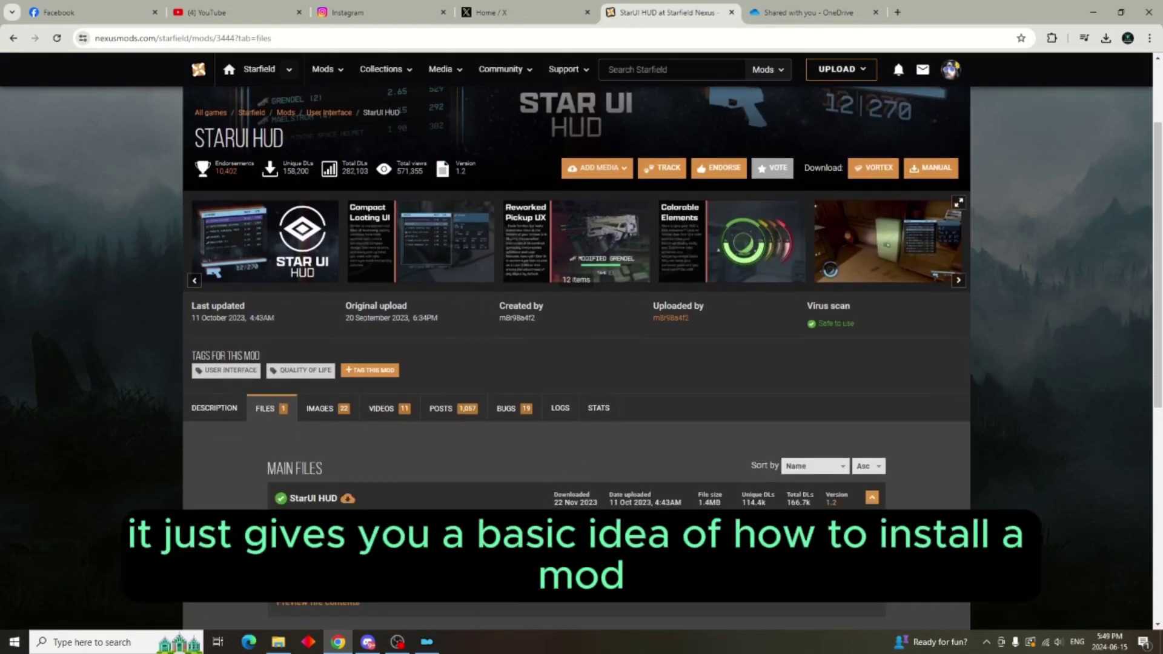
left_click(357, 578)
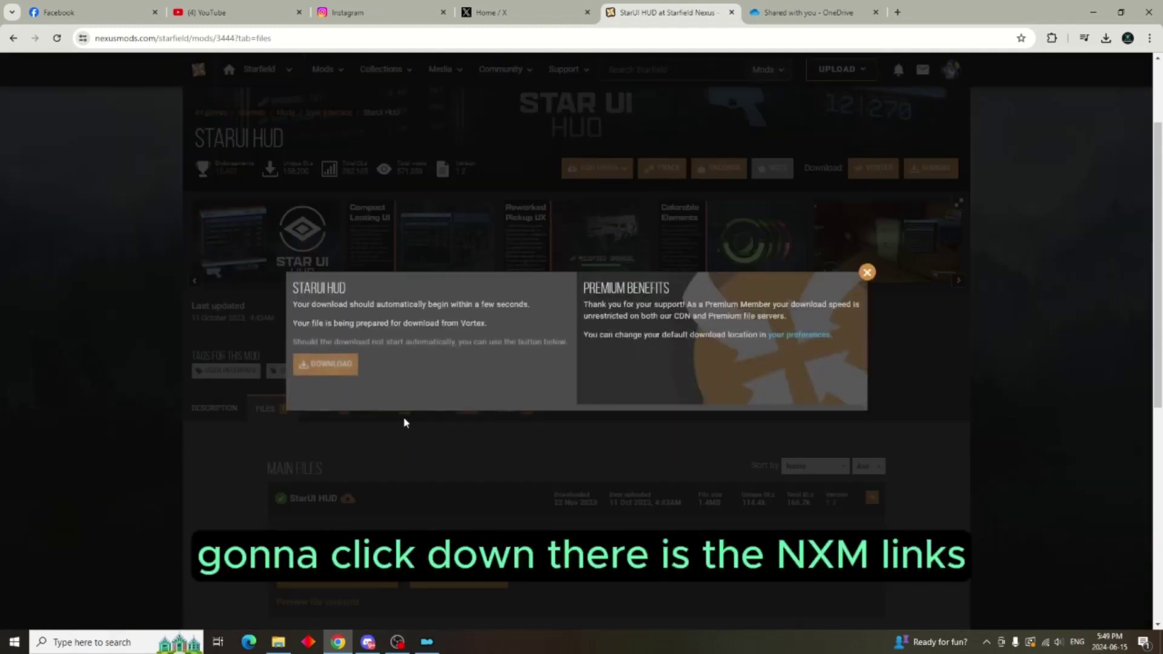
- Switch back to Mod Organizer and start installing the downloaded StarUI HUD archive, proceeding without setting a category
left_click(445, 652)
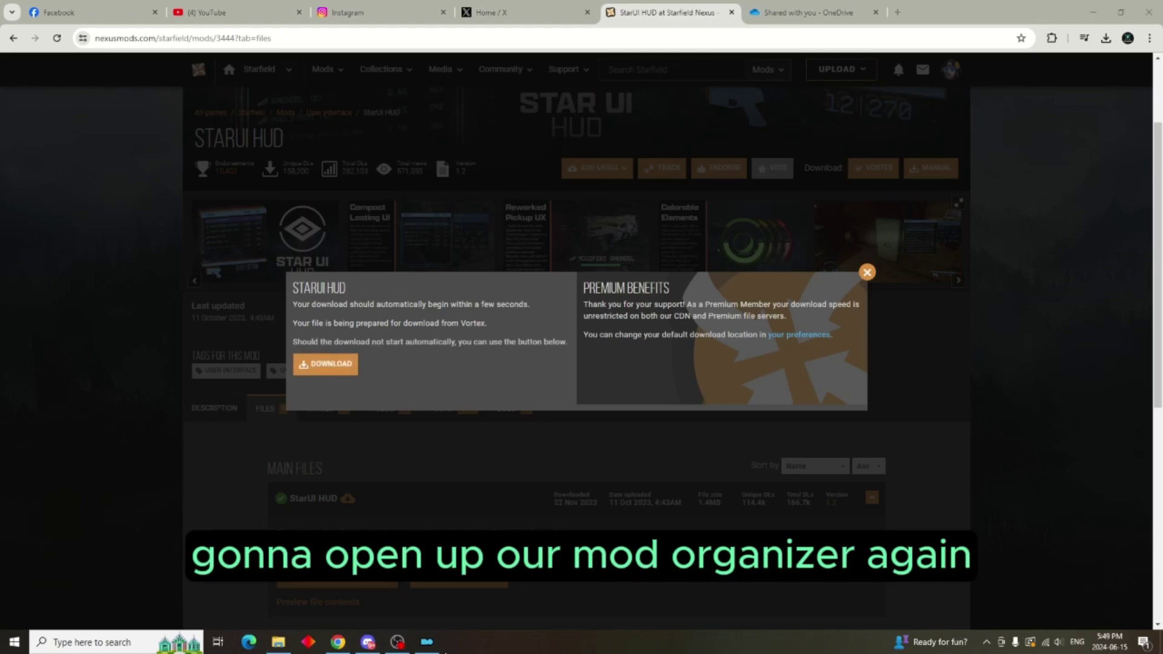
left_click(428, 643)
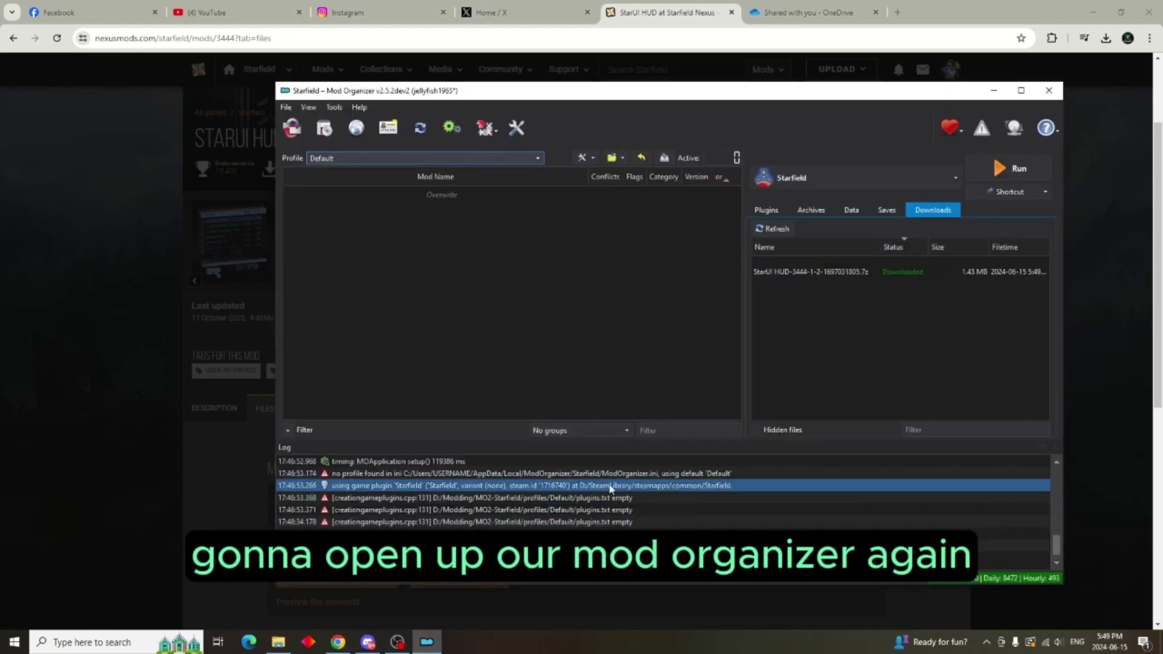
left_click(779, 282)
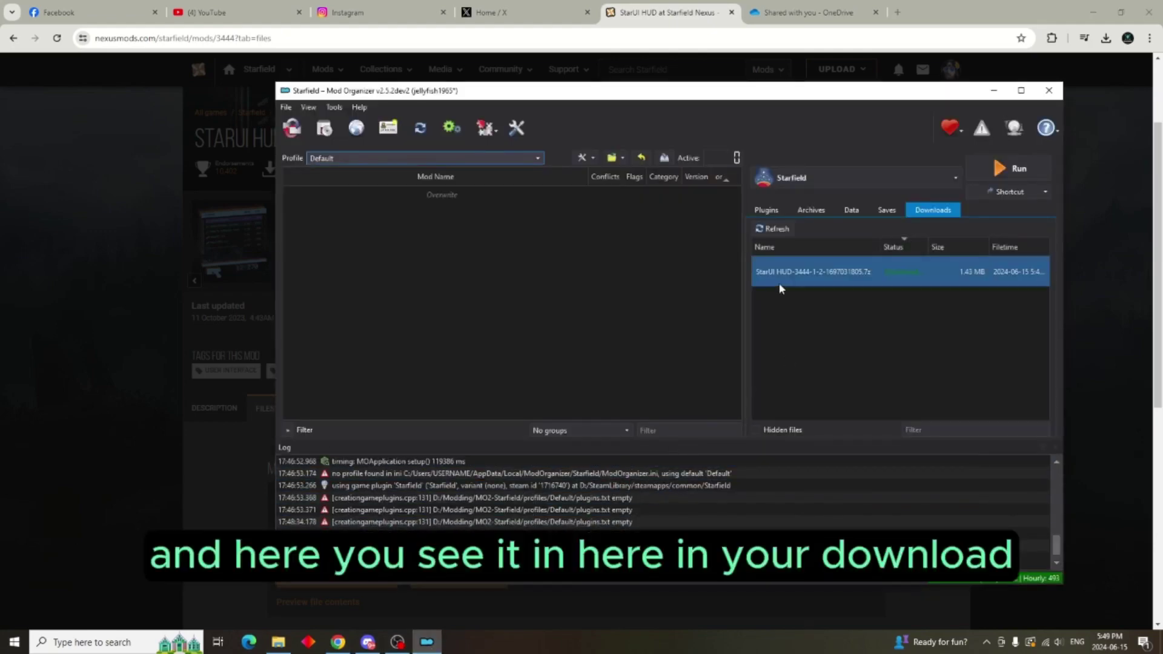
right_click(912, 275)
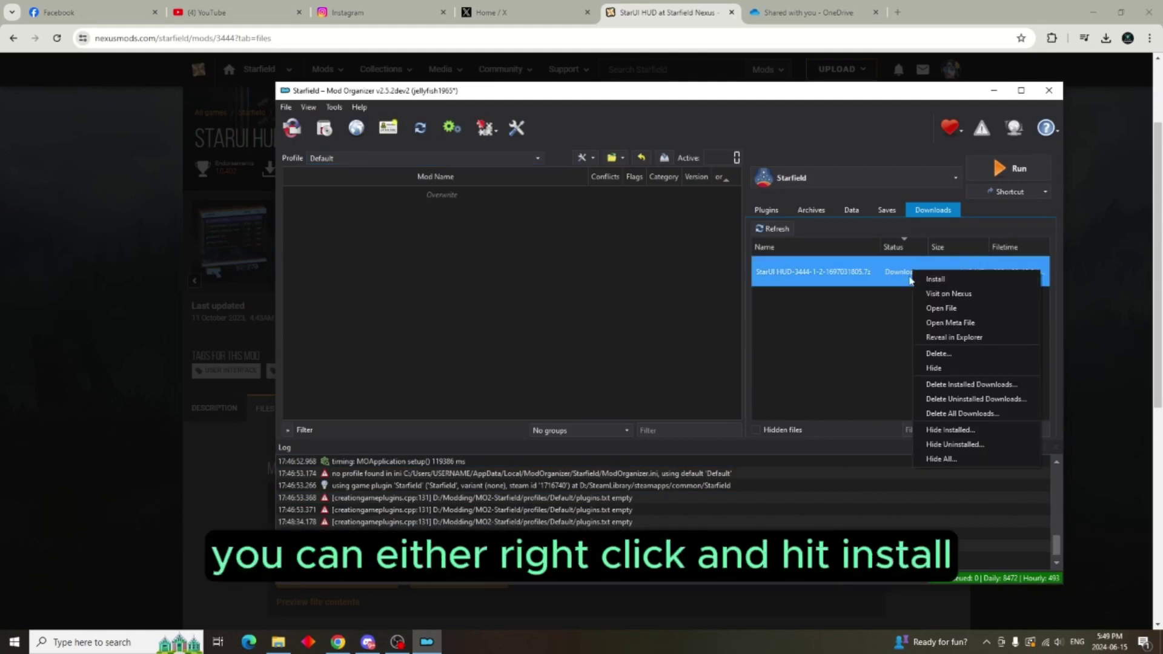
left_click(867, 270)
double_click(867, 271)
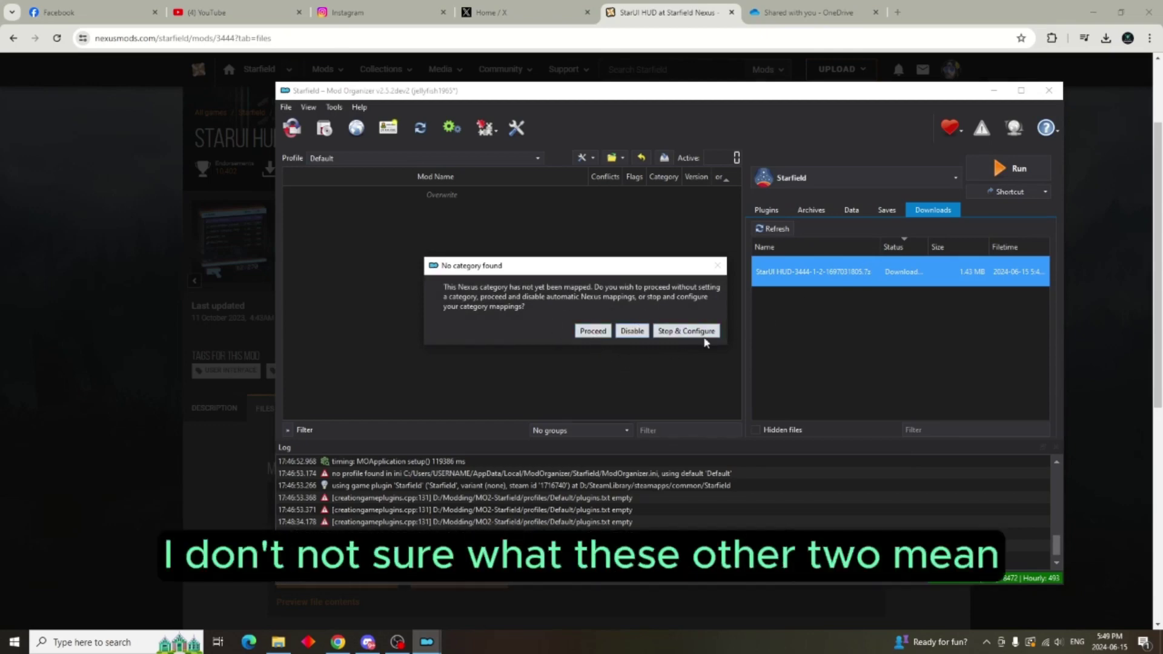
left_click(601, 331)
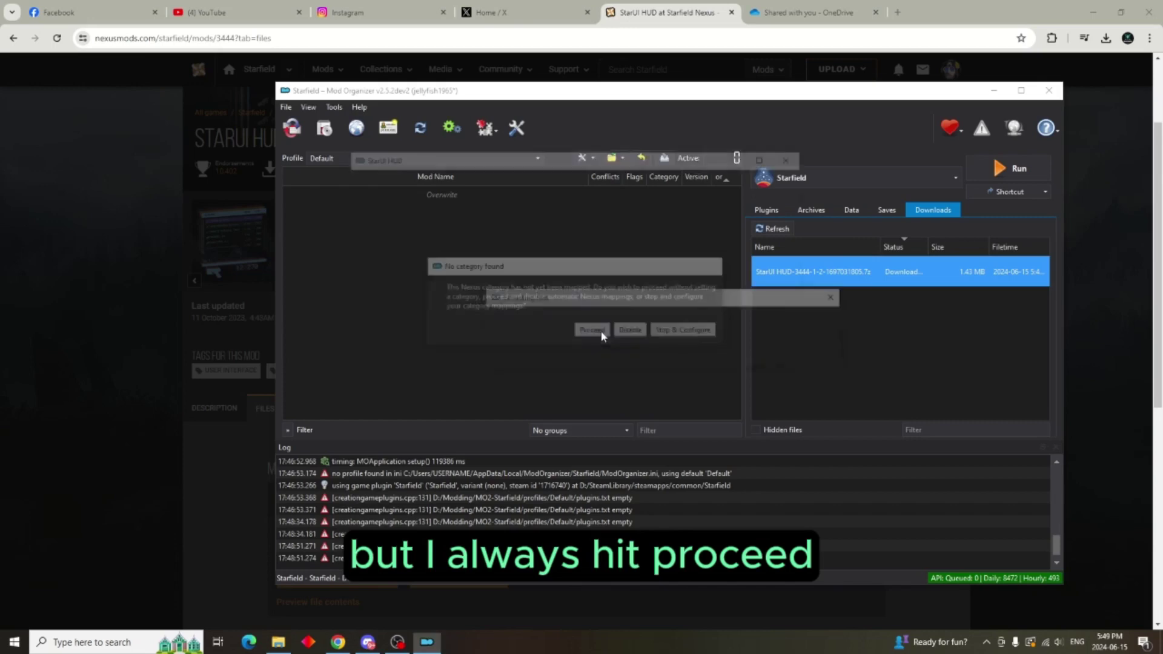
left_click_drag(682, 158, 595, 160)
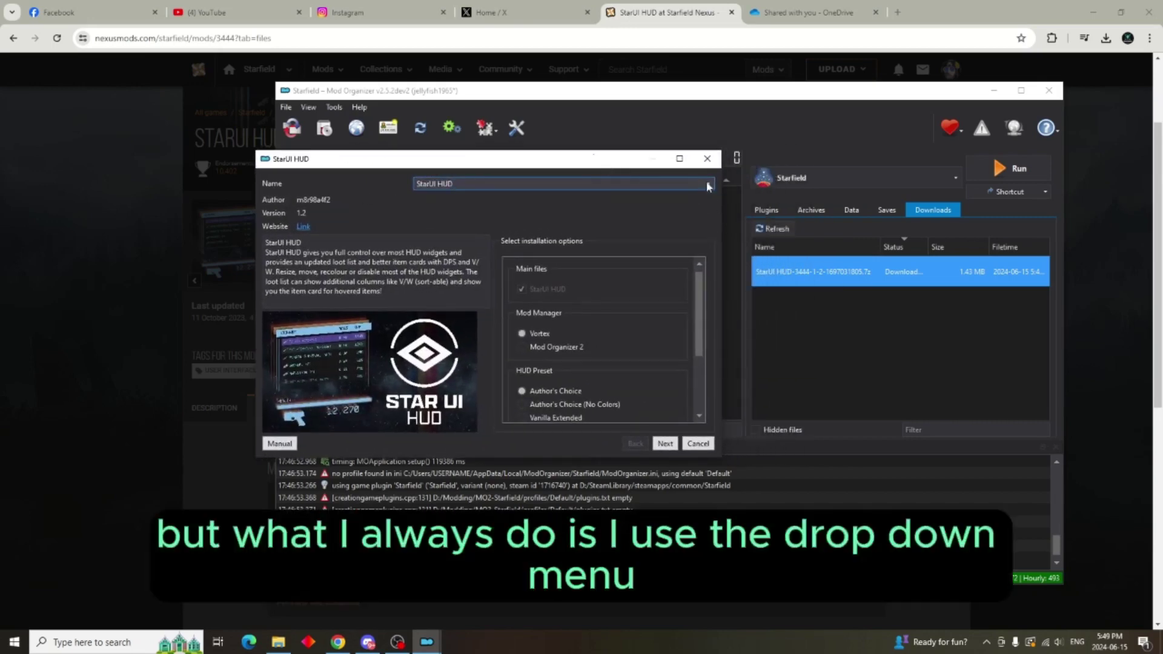
left_click(708, 183)
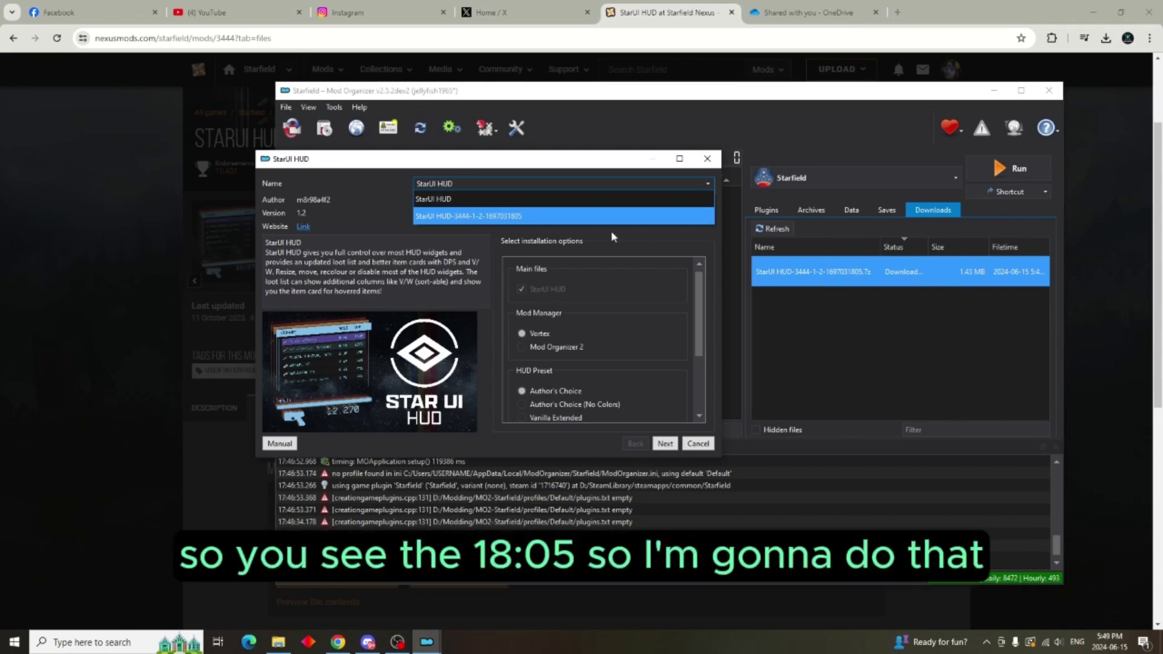
left_click(508, 216)
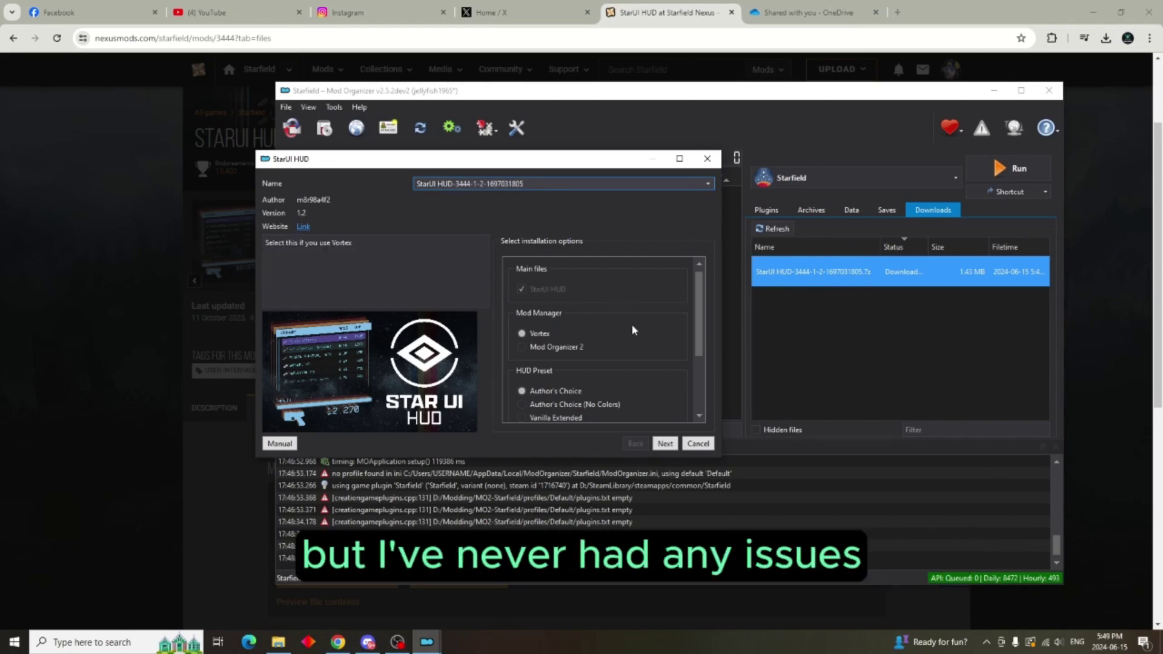
- Set the installation options to Mod Organizer 2 as mod manager and 60 FPS - Smooth and stable
left_click(558, 351)
left_click(558, 351)
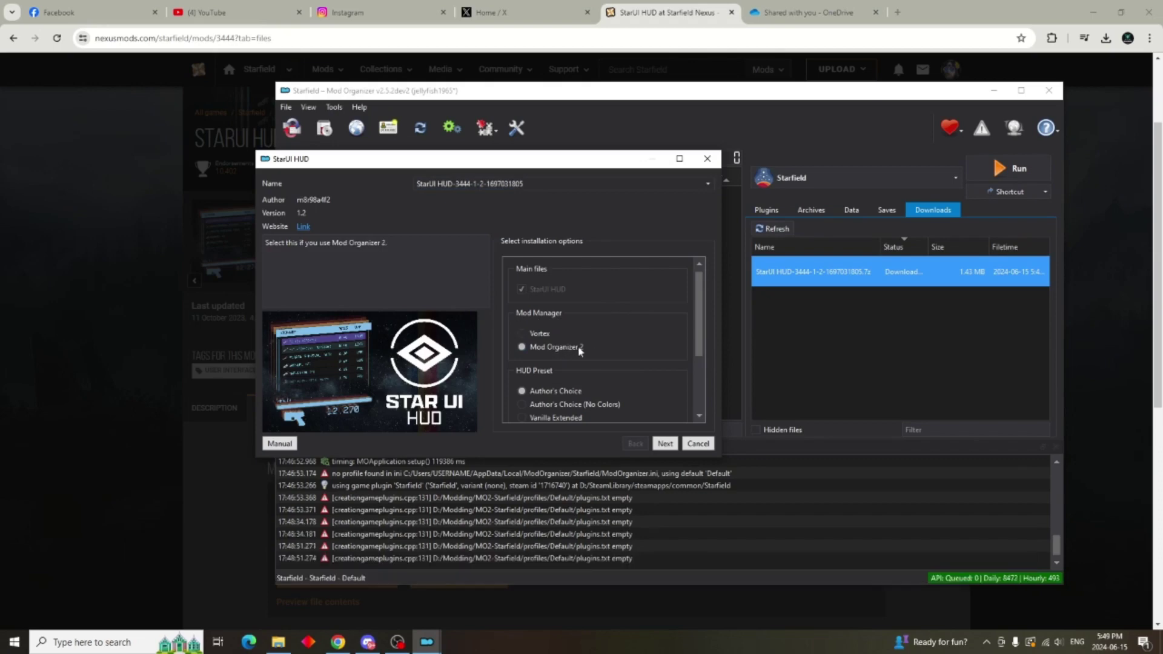
scroll(602, 351, "down", 1)
scroll(601, 348, "down", 2)
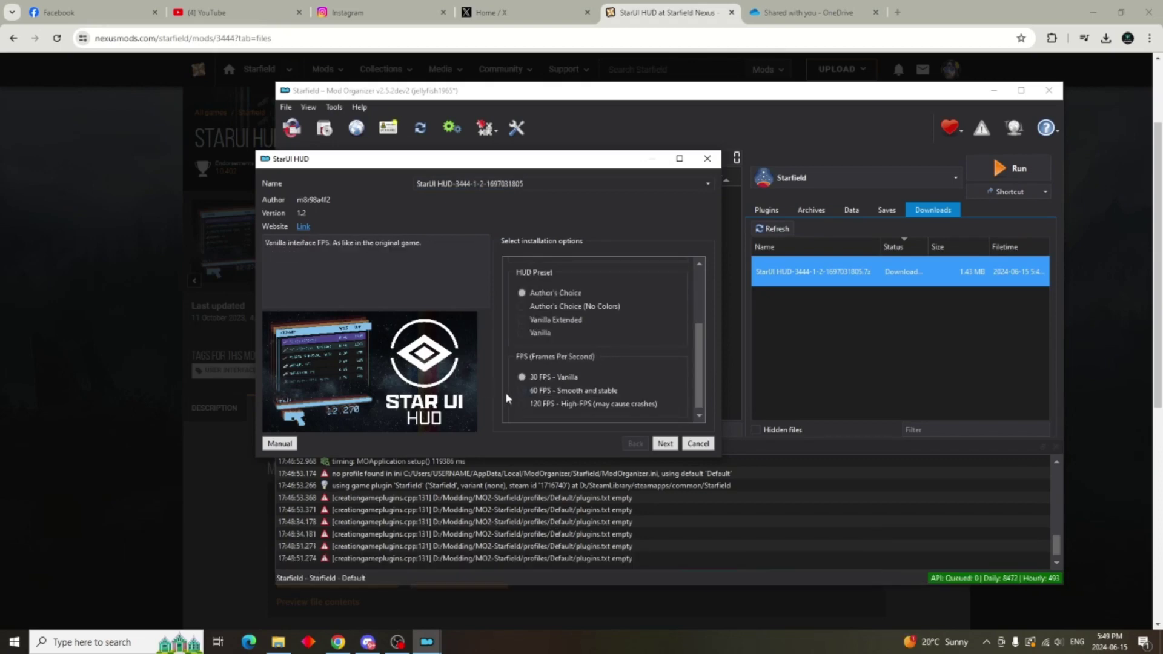
left_click(575, 390)
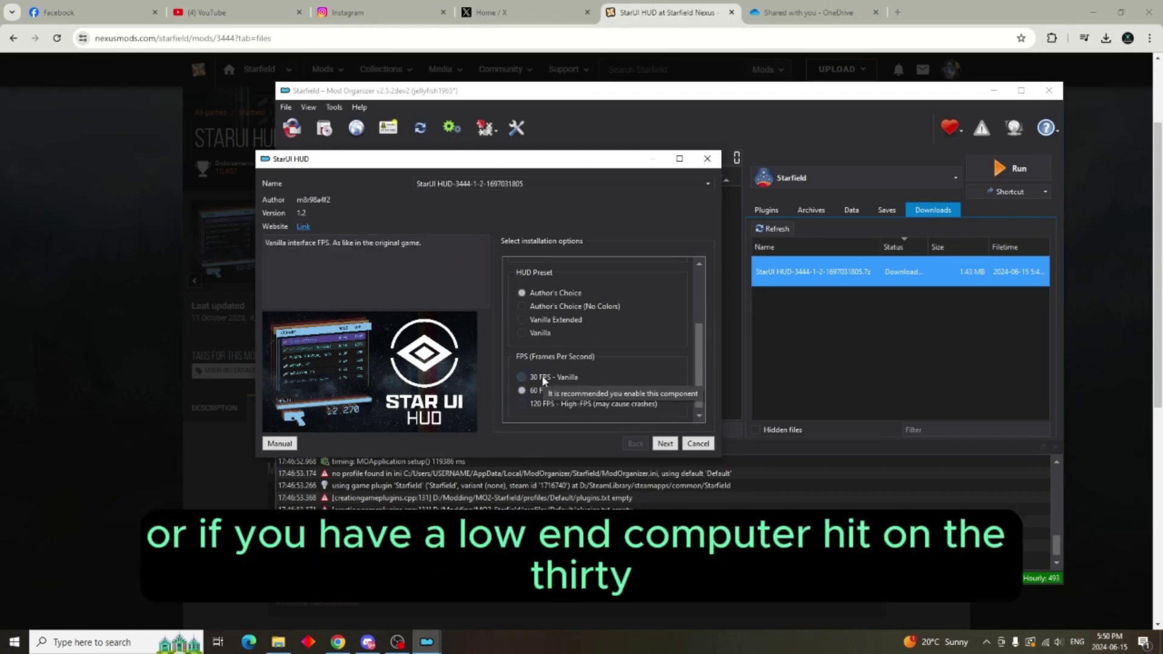
- Finish the StarUI HUD installation and enable the mod in the mod list
left_click(664, 444)
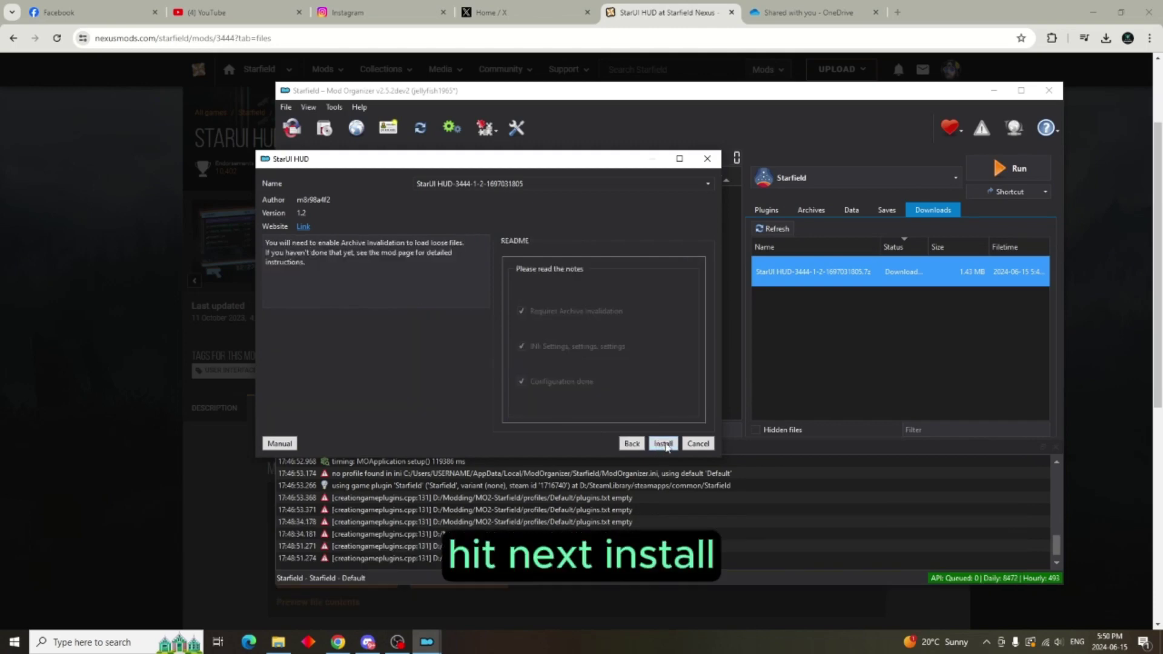
left_click(664, 444)
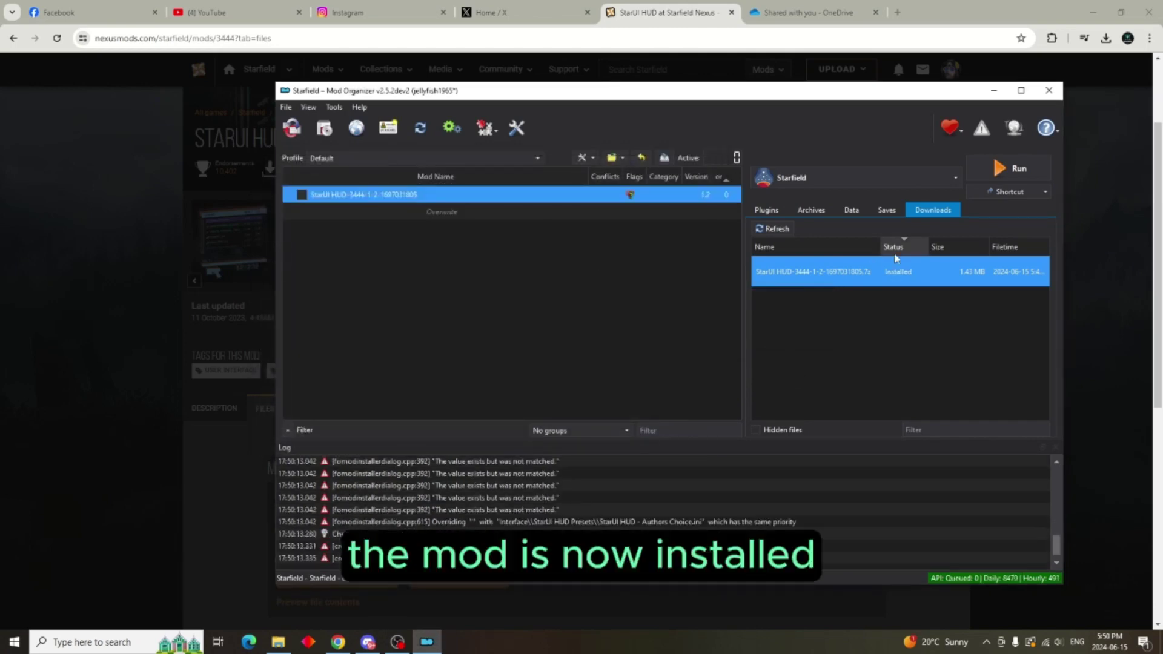
left_click(302, 196)
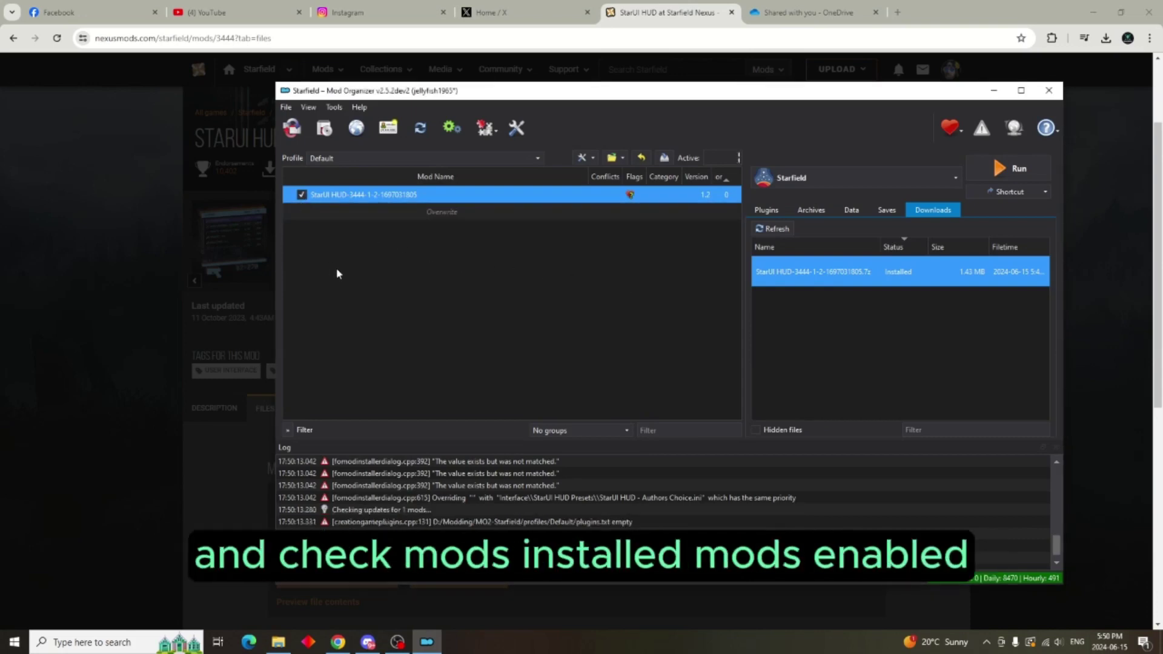